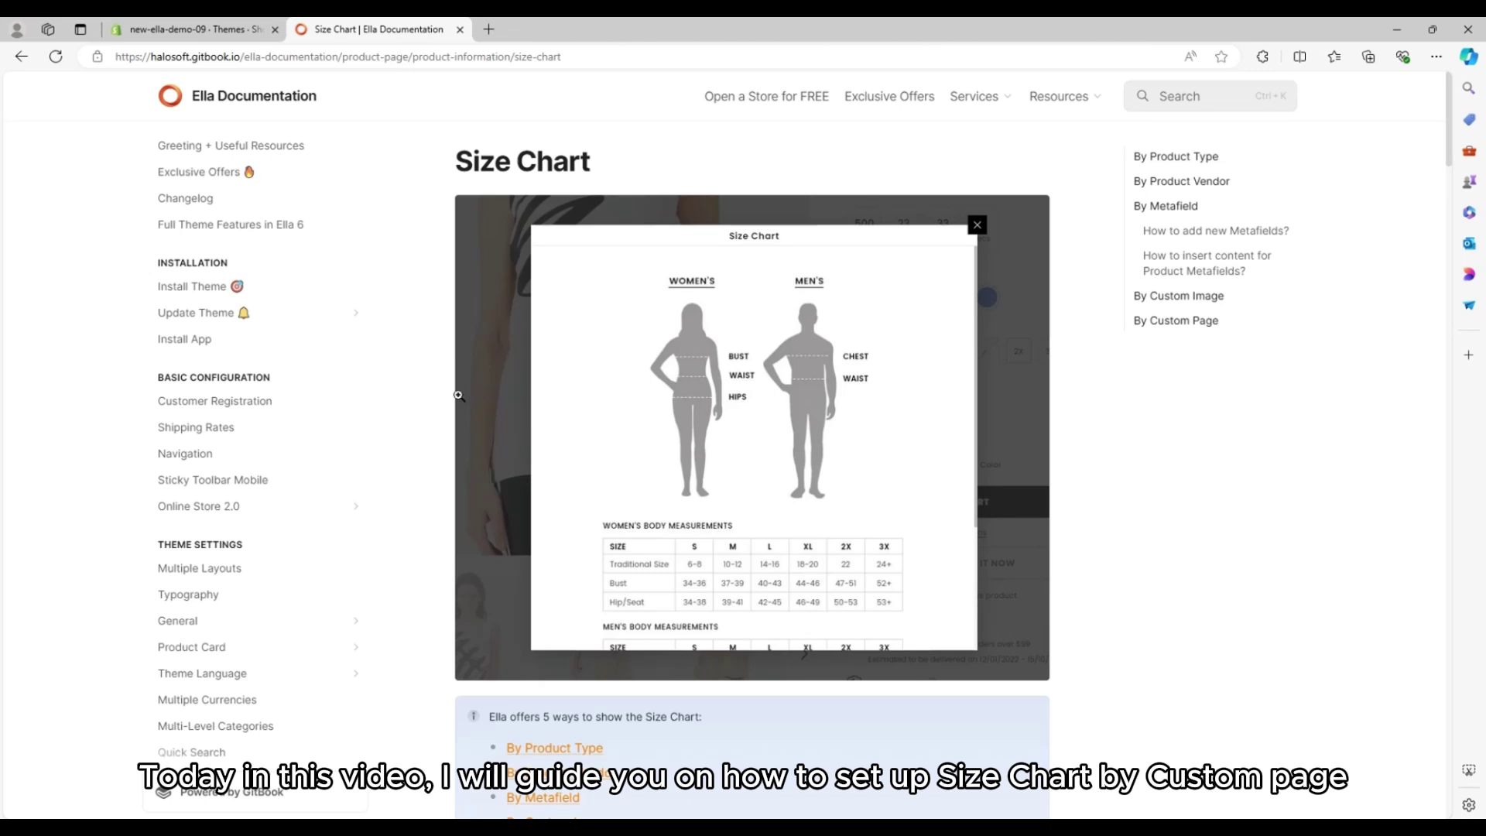
Highlight the Size Chart page heading and the By Custom Page method in the guide.
left_click_drag(455, 163, 606, 180)
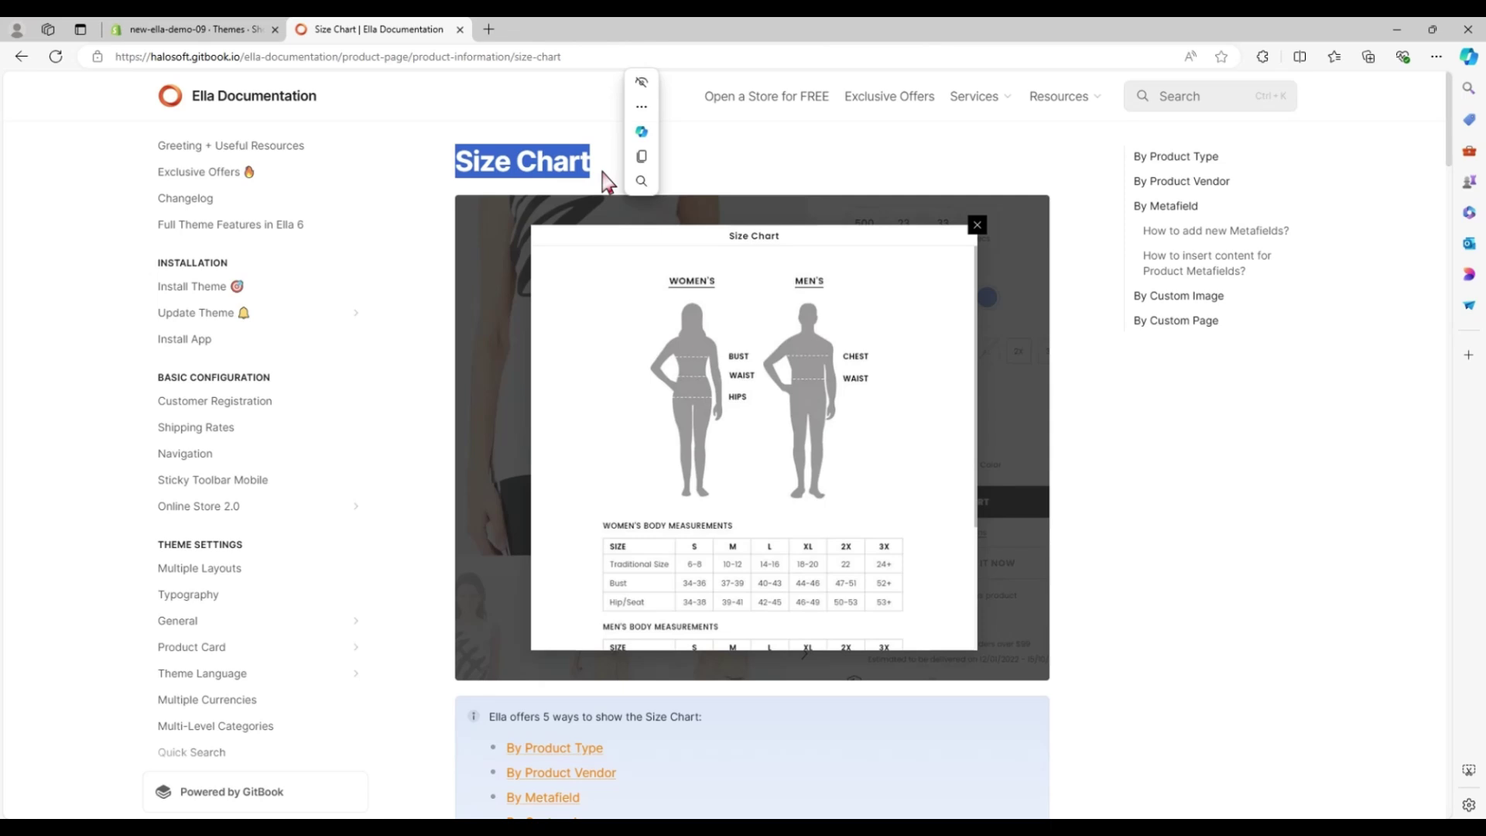
left_click(607, 179)
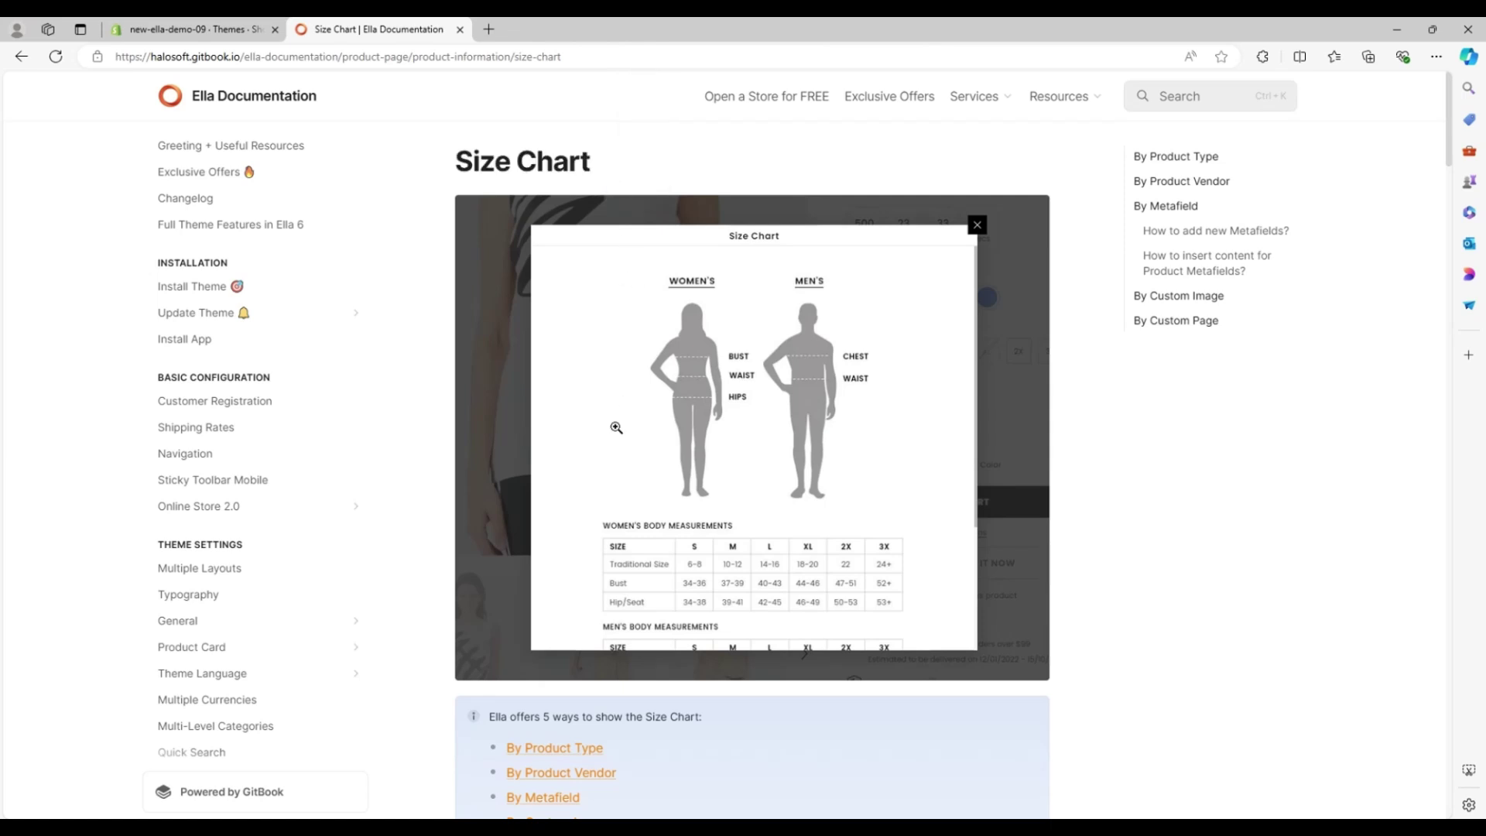
scroll(615, 427, "down", 3)
scroll(615, 464, "down", 2)
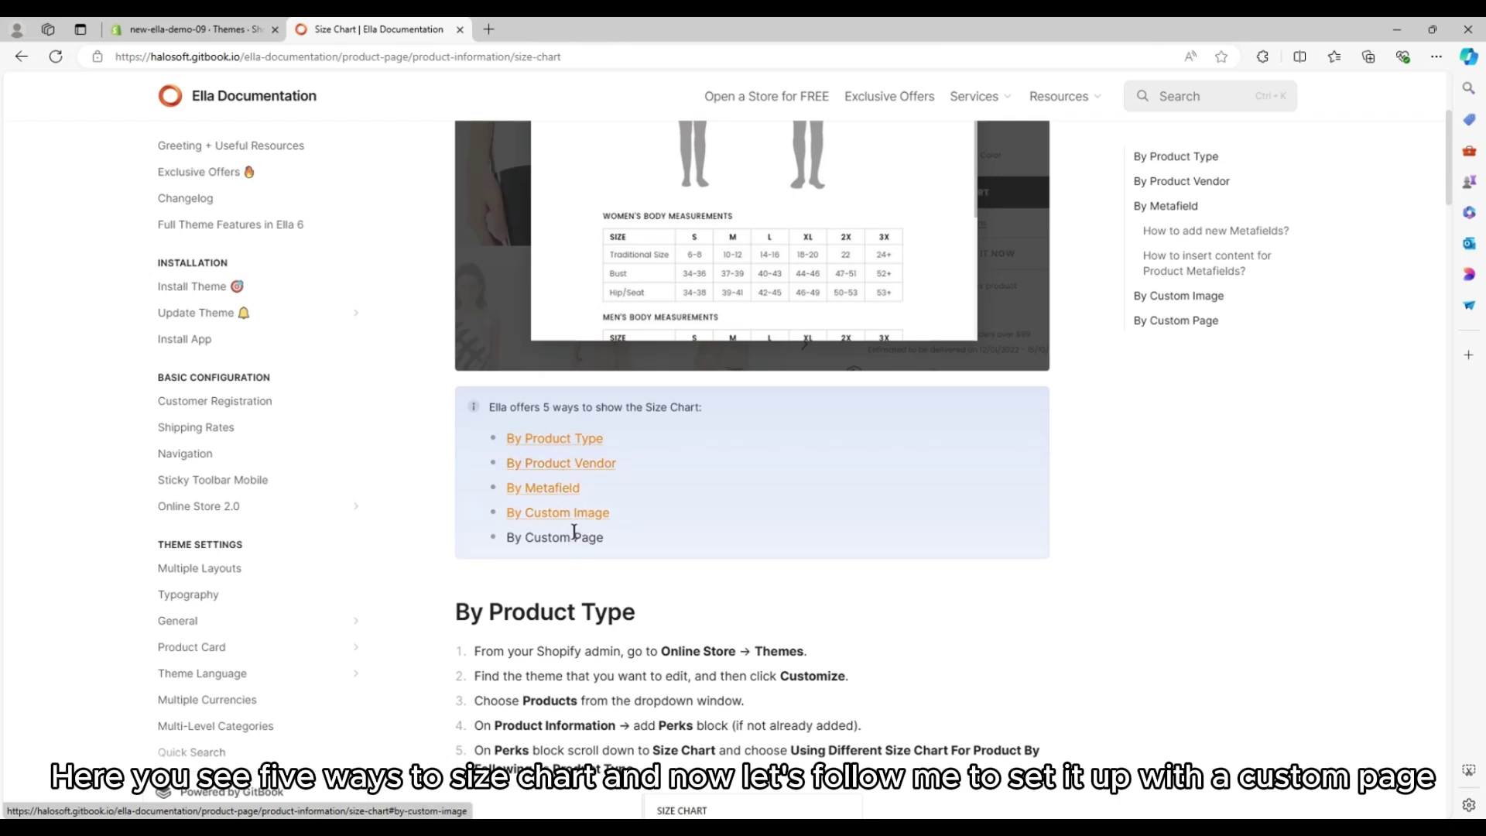
left_click_drag(506, 538, 609, 541)
left_click(616, 560)
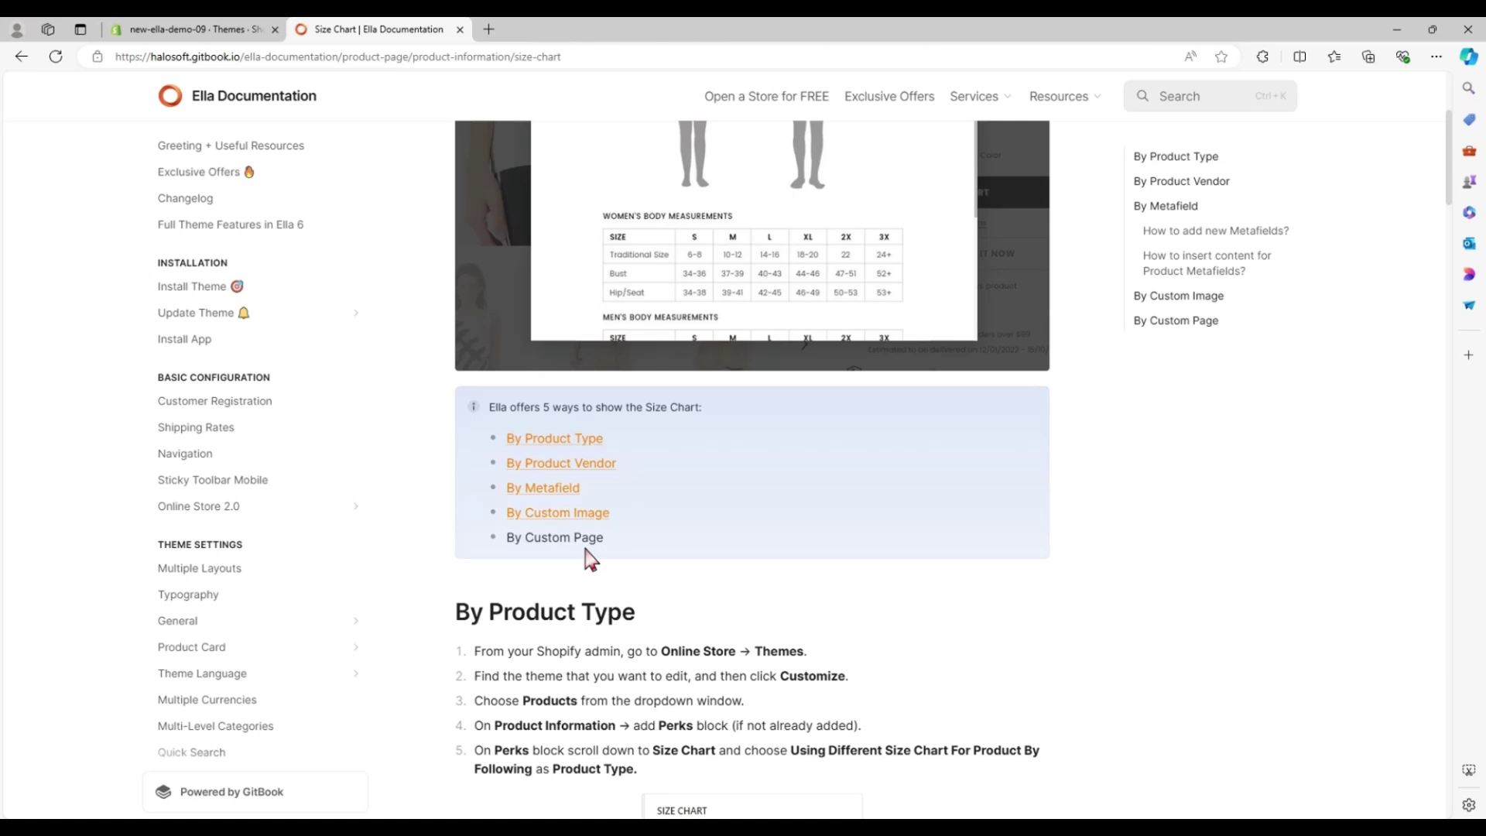
Start a new blank page from Online Store > Pages in Shopify admin.
left_click(241, 32)
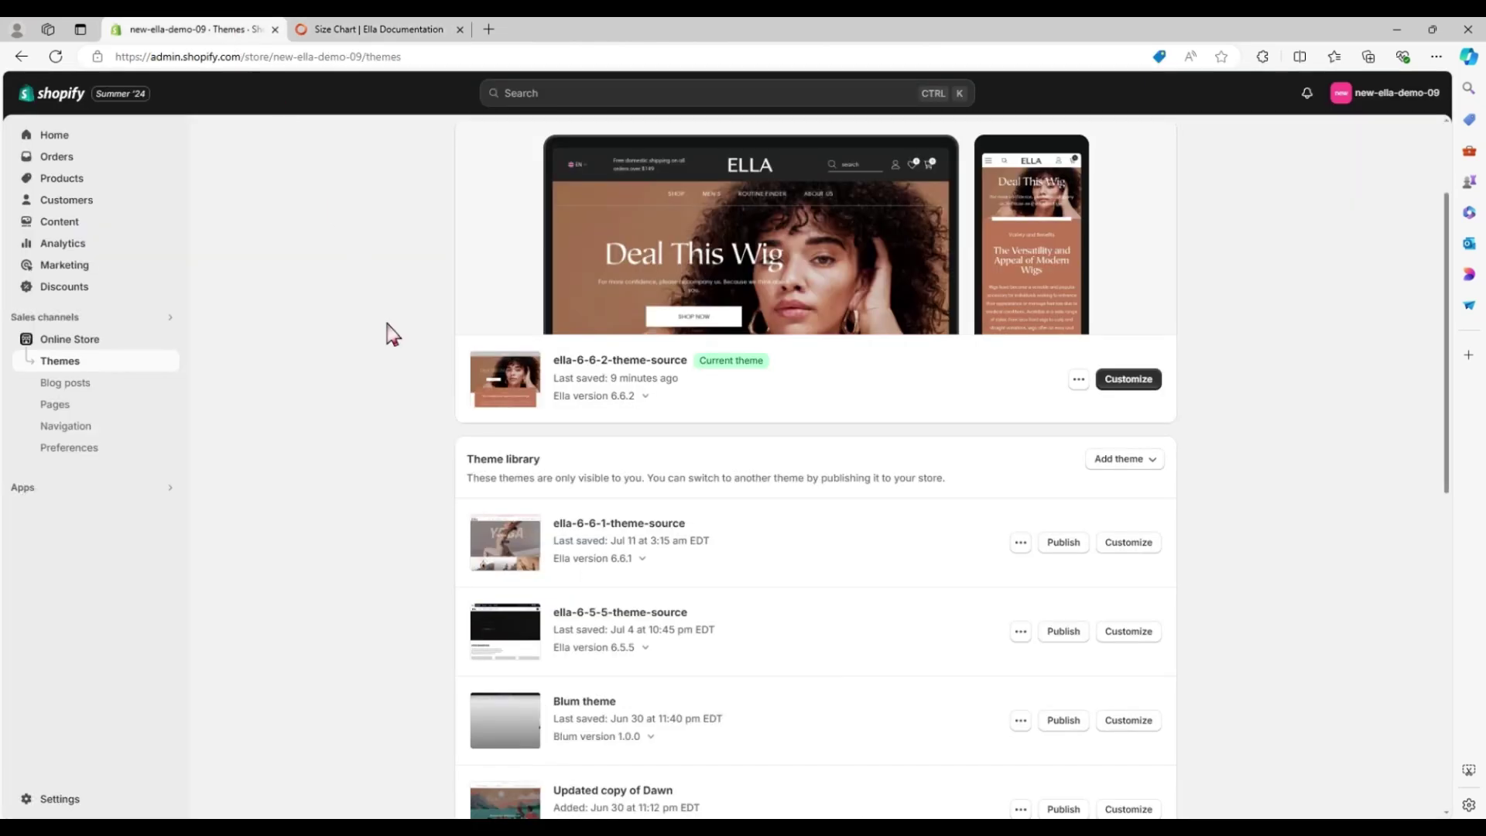
left_click(85, 412)
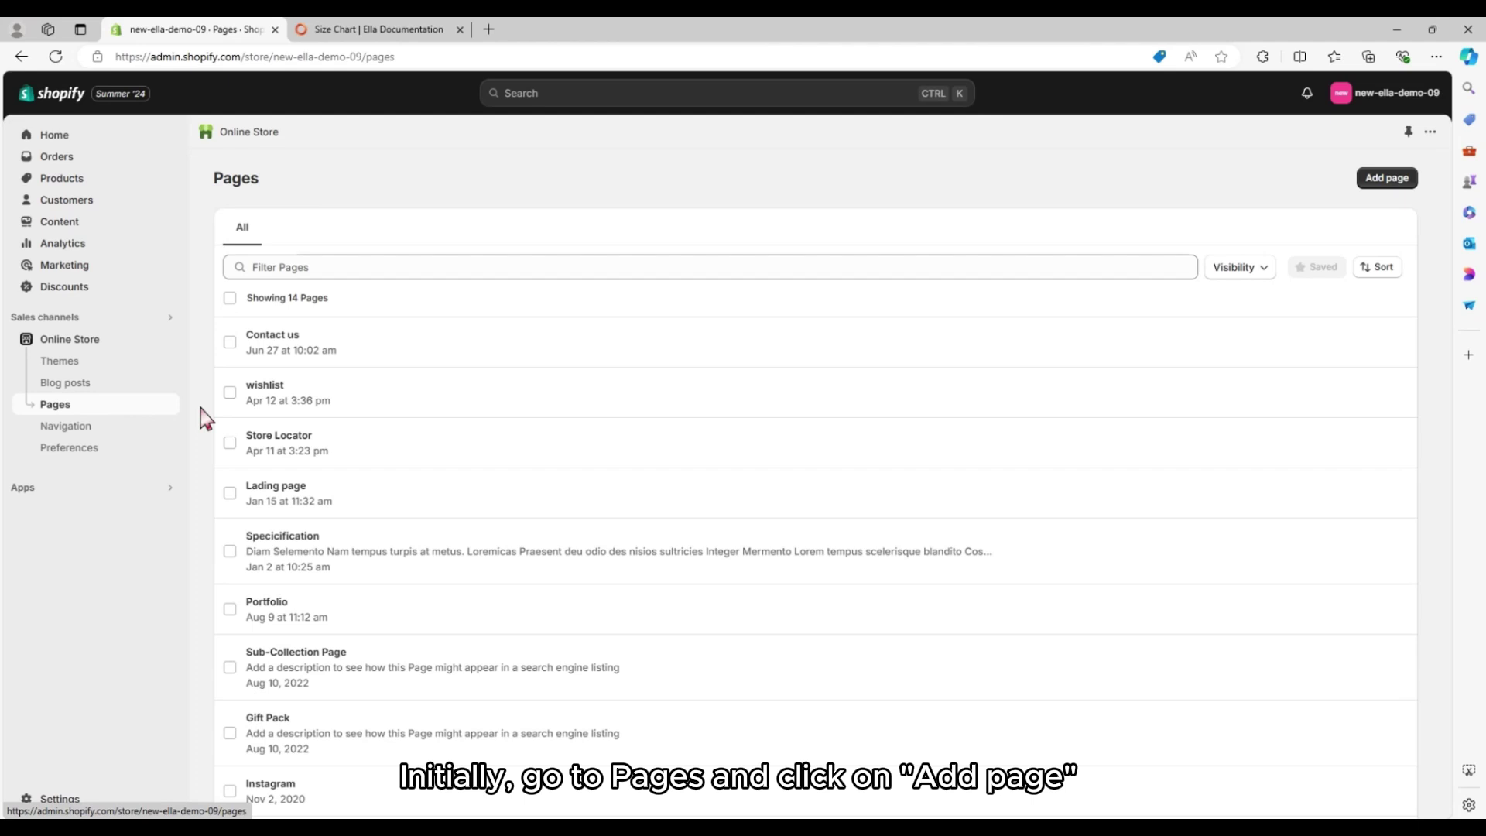
left_click(1386, 177)
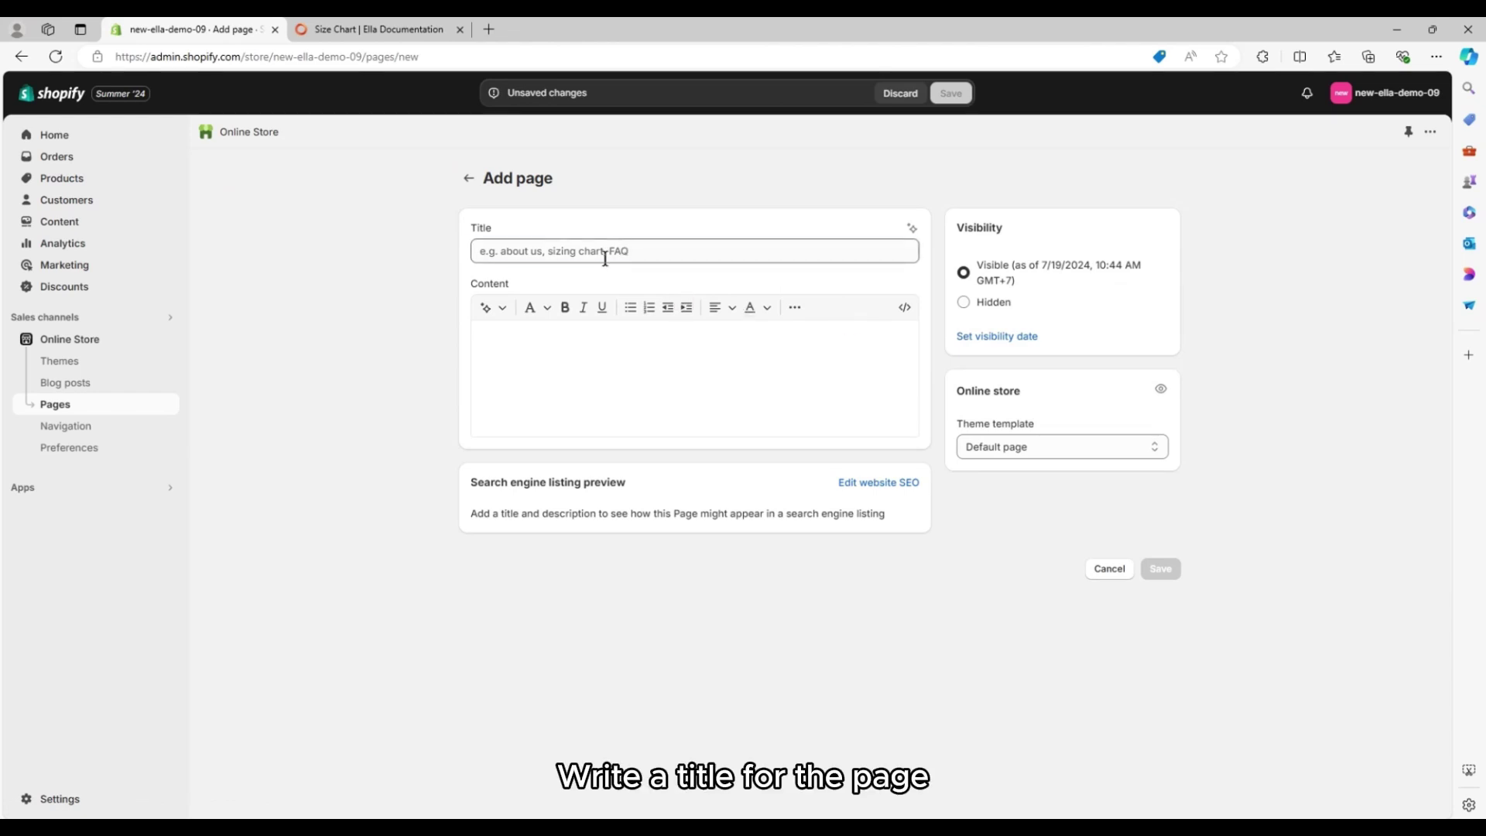
Title the page 'Size Chart' and keep the Default page theme template.
left_click(607, 251)
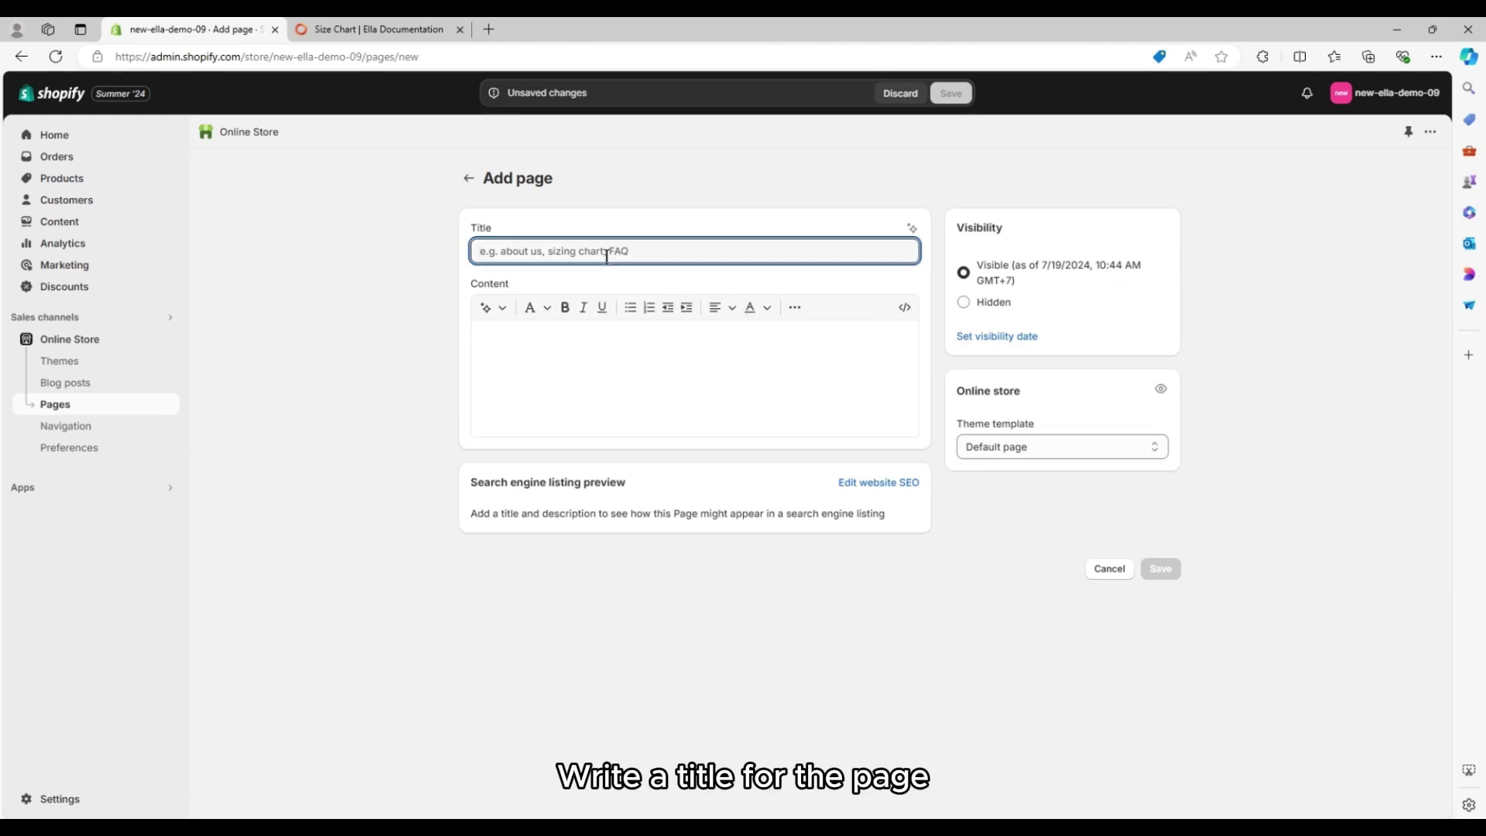
type("Size Char")
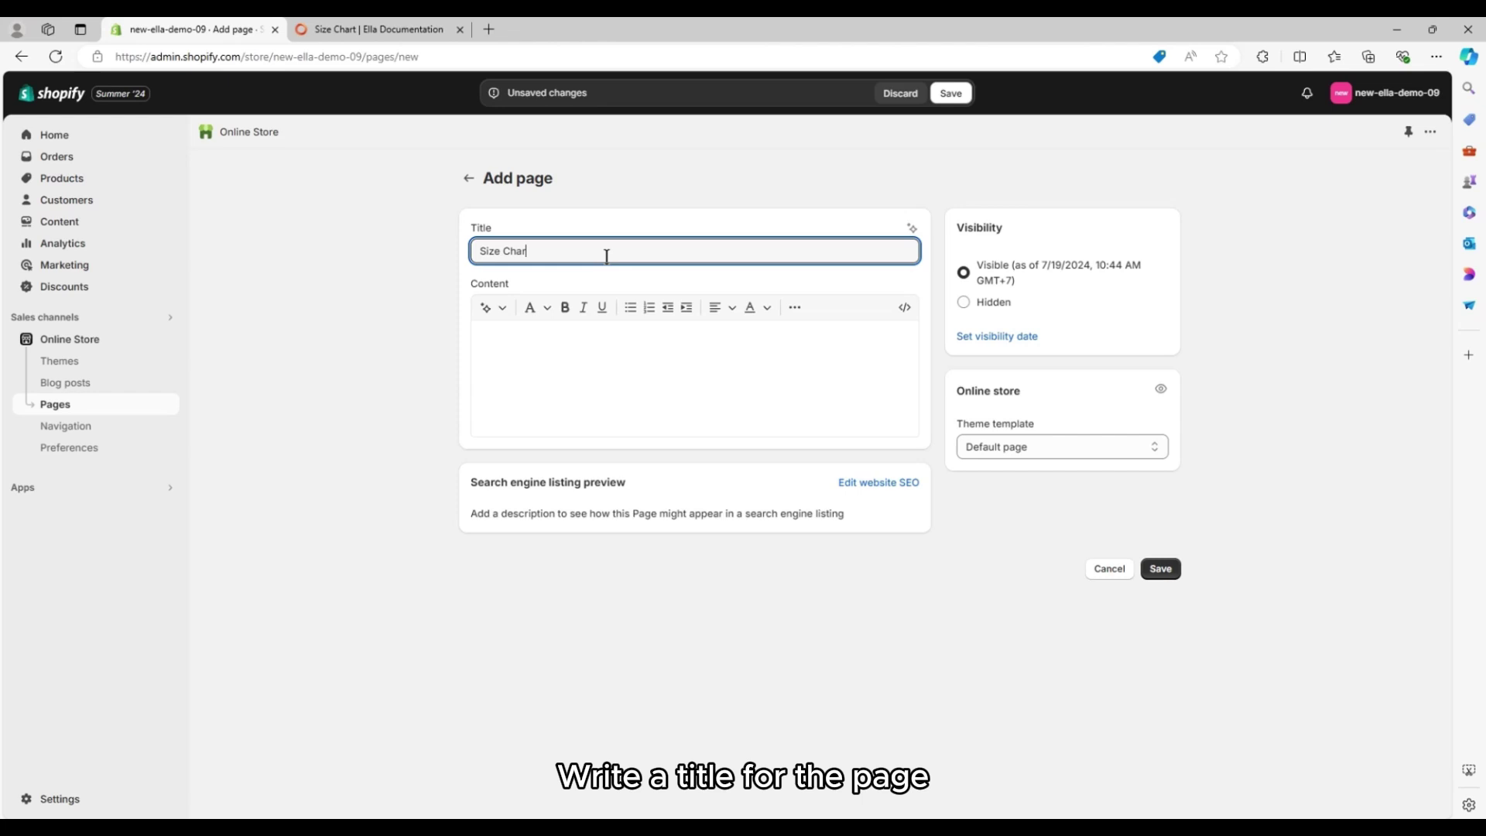
type("t")
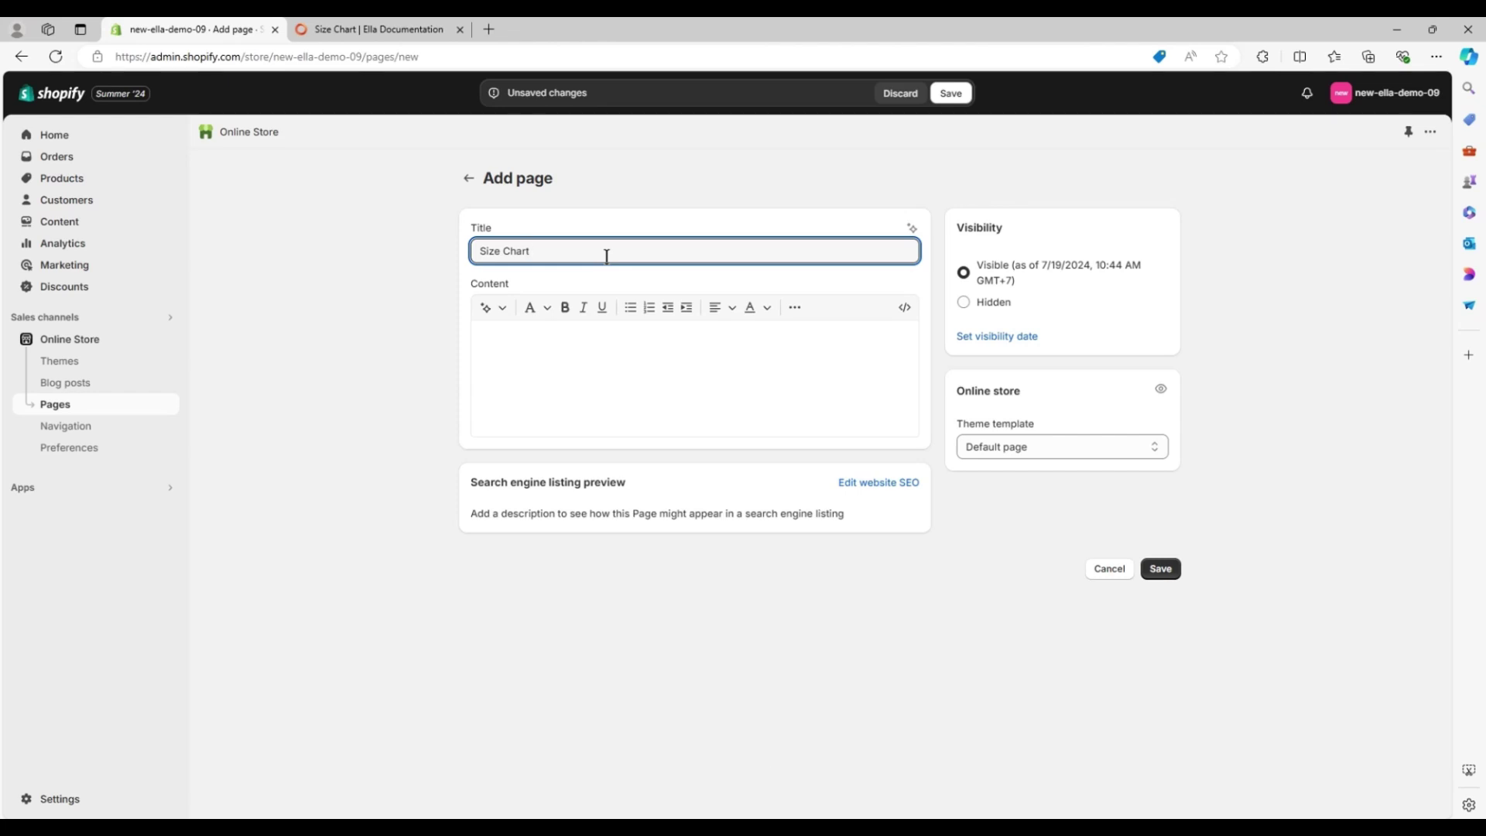
left_click(1039, 446)
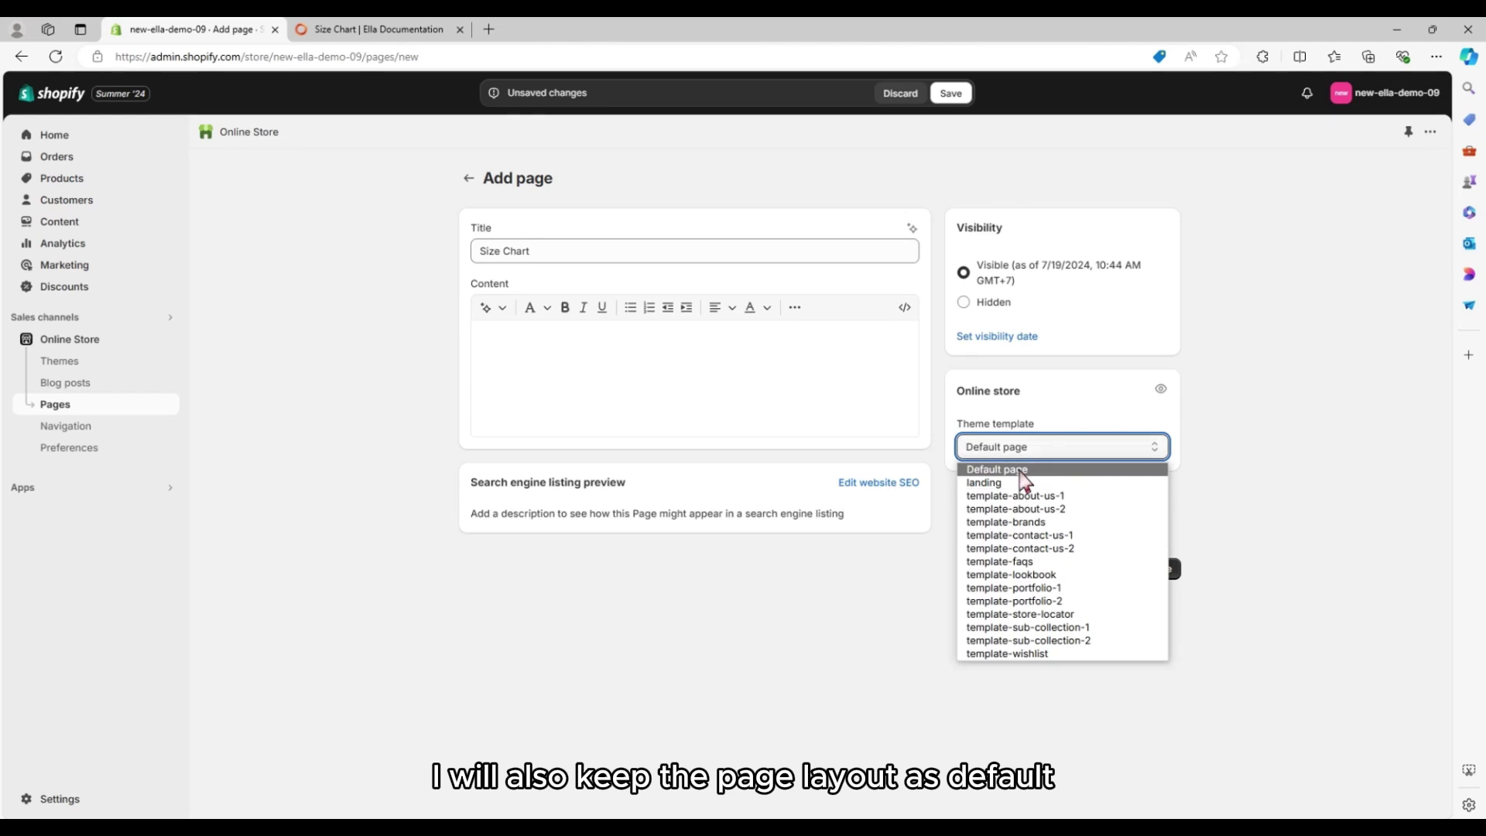
left_click(1022, 472)
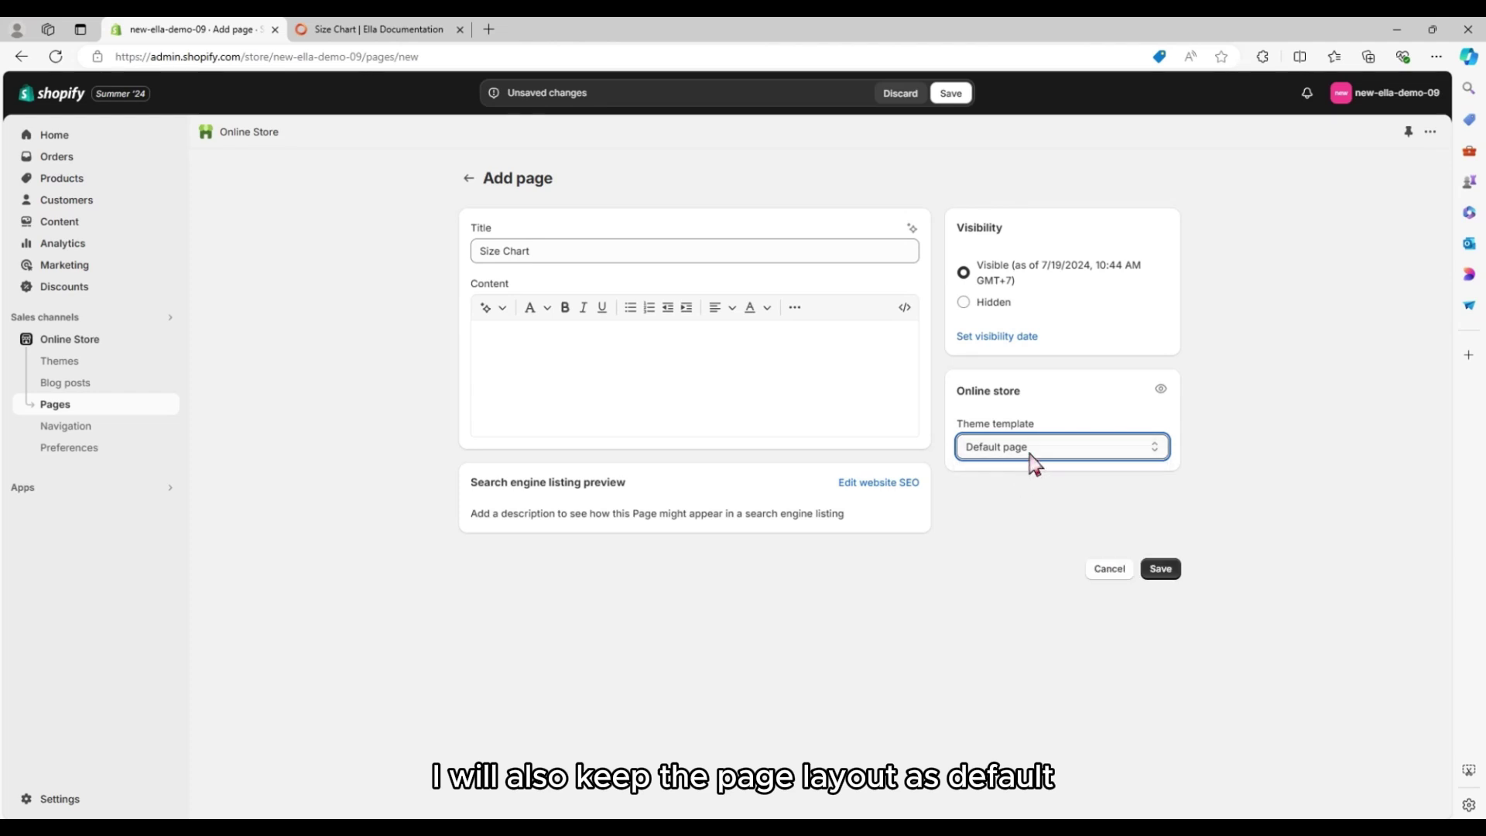
left_click(614, 334)
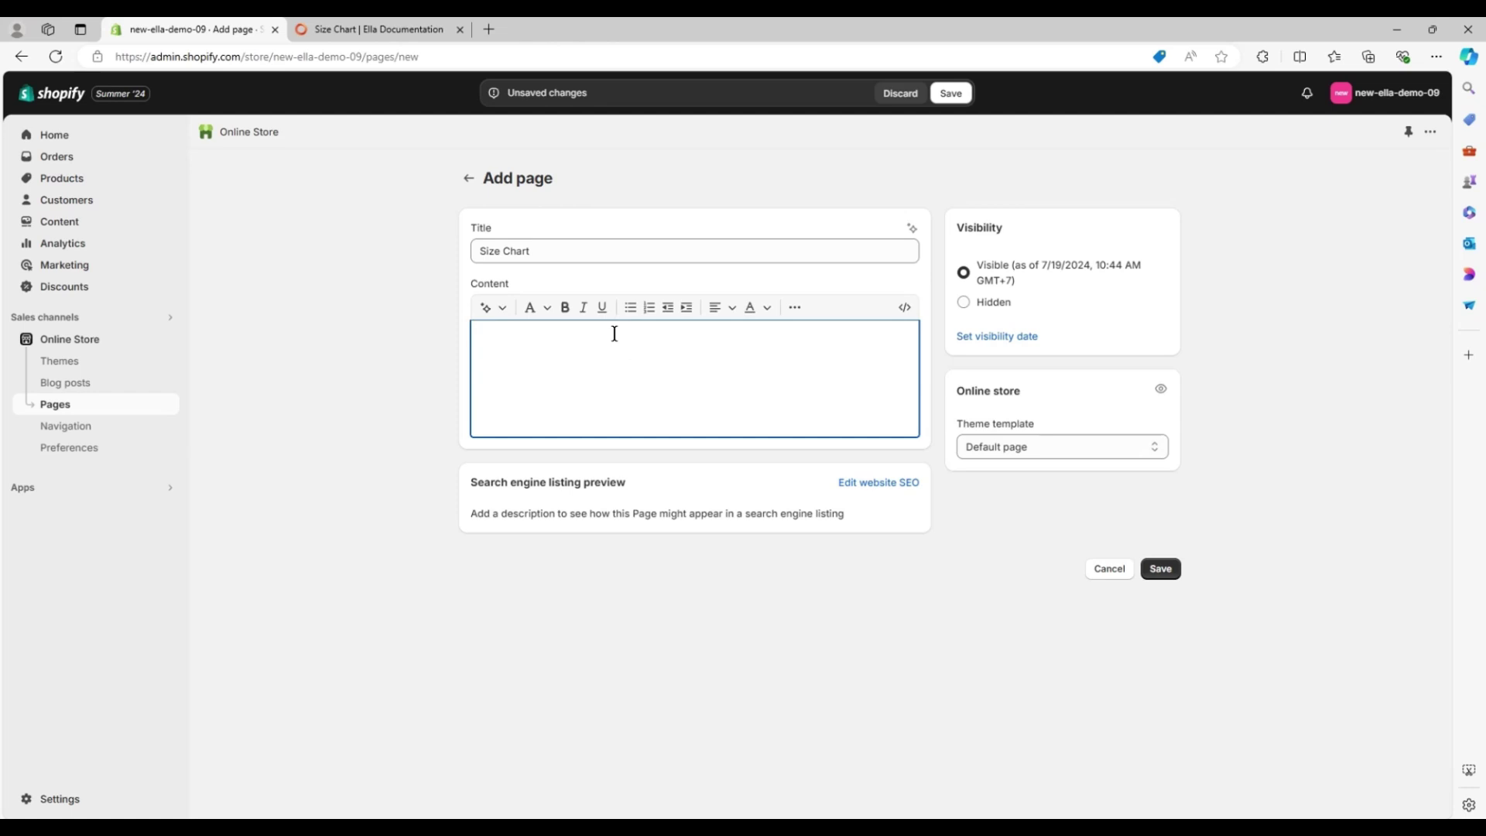
Insert the adult unisex size chart image into the content, adding an empty line below it.
left_click(794, 307)
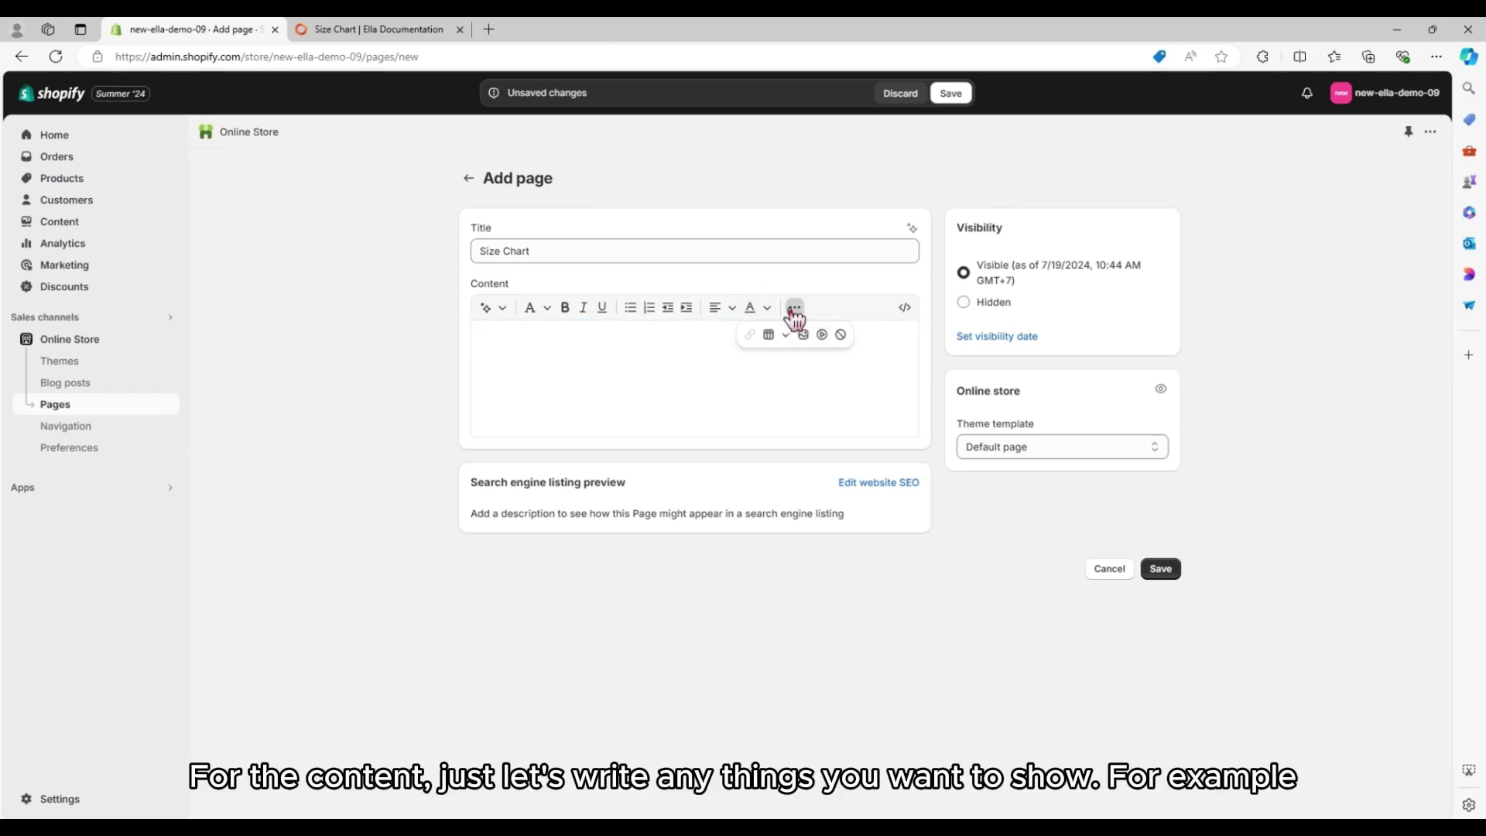
left_click(803, 335)
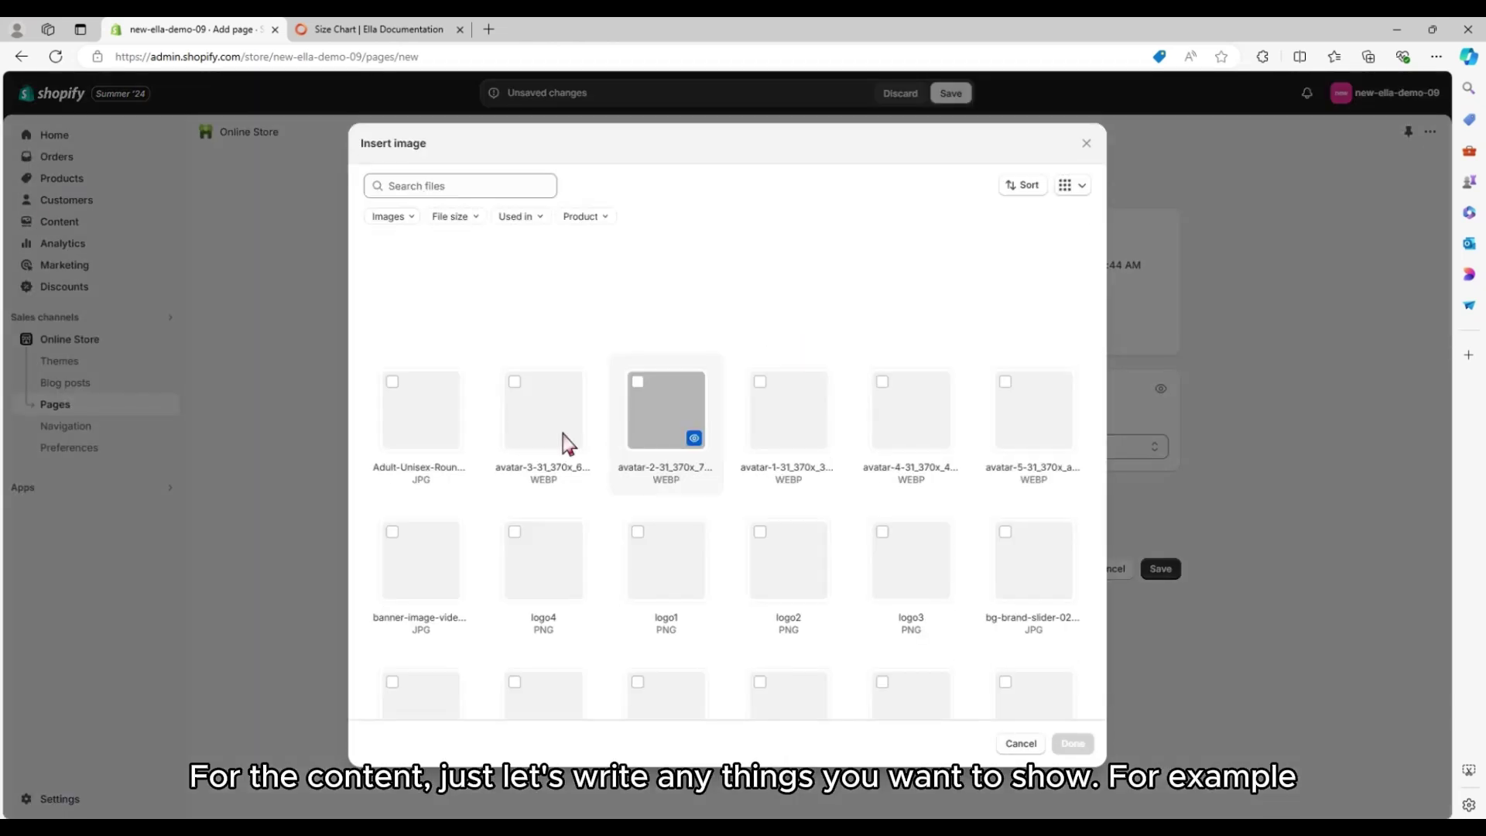
left_click(421, 409)
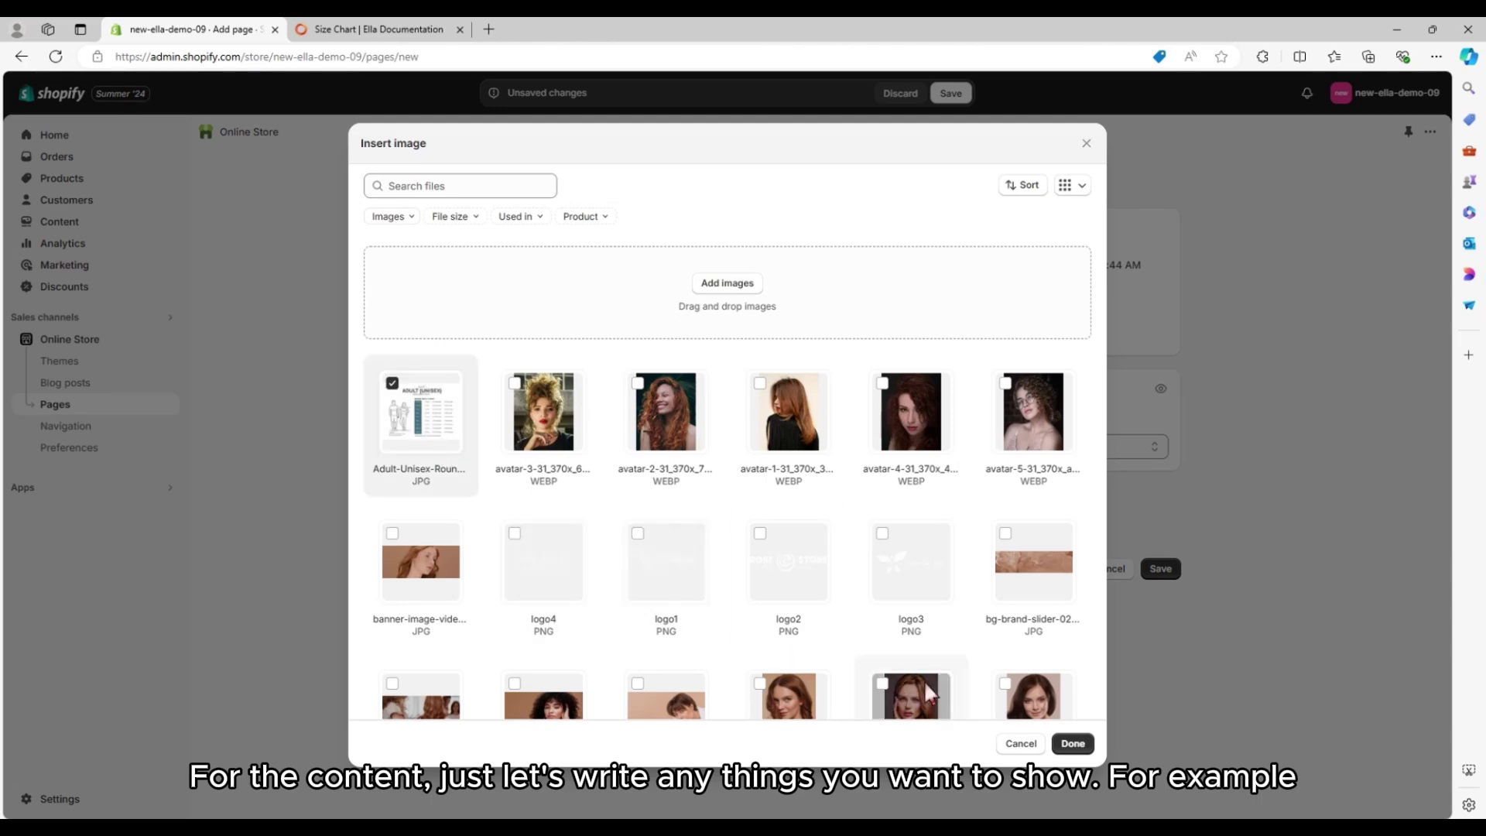
left_click(1071, 742)
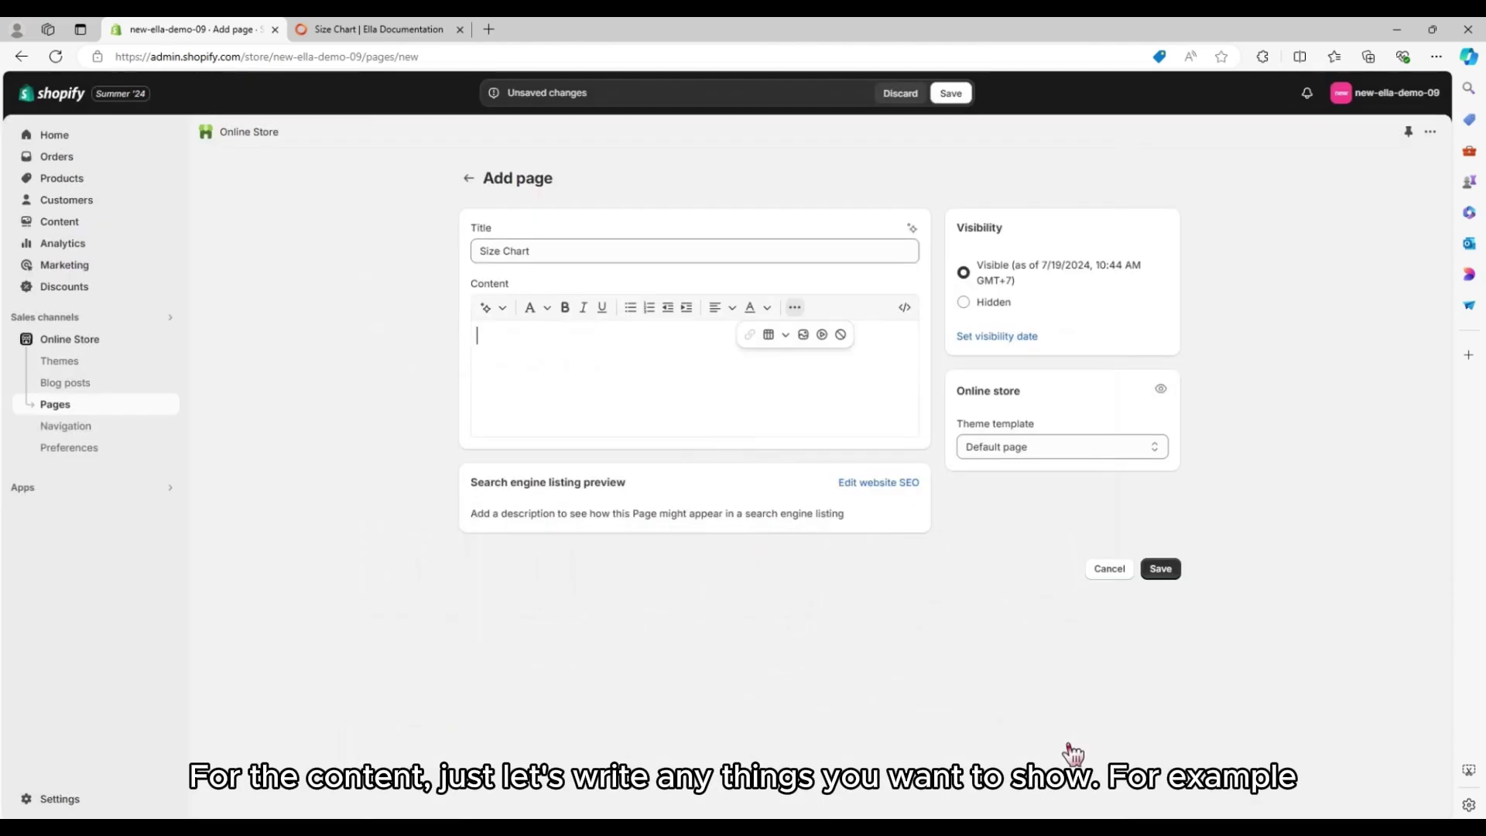
left_click(873, 412)
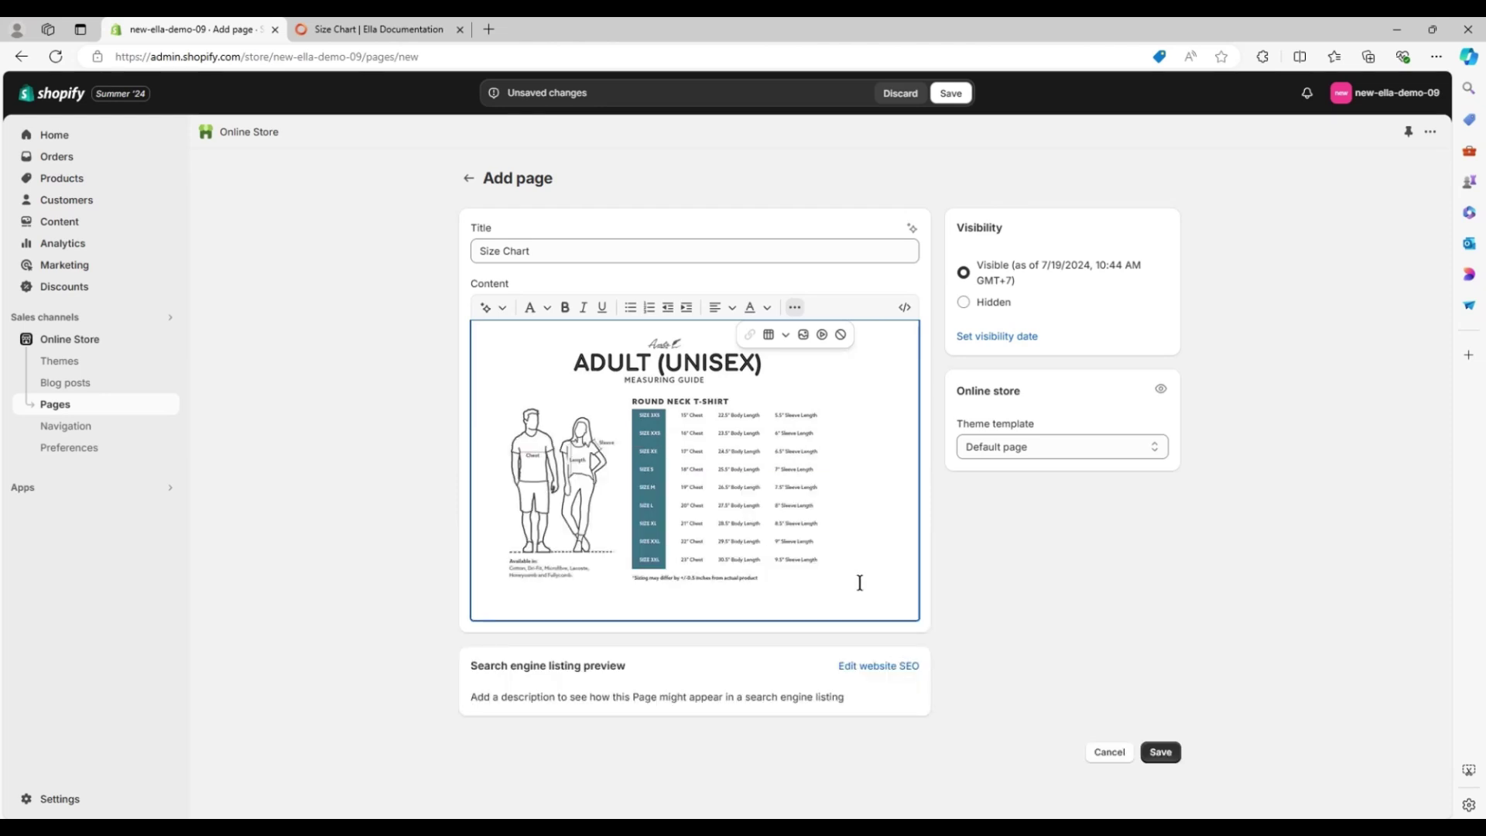
key("Return")
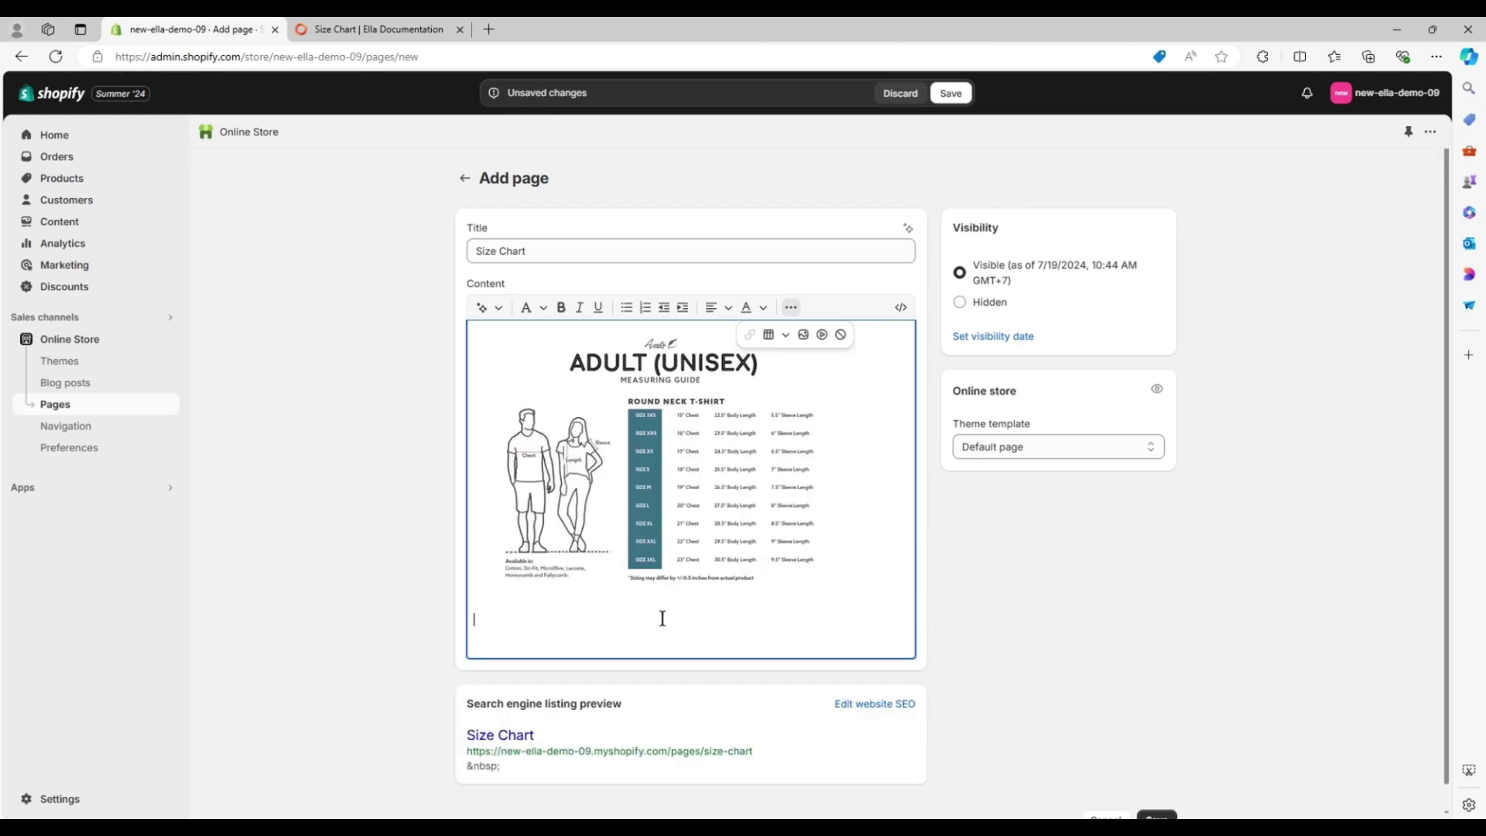
scroll(662, 618, "down", 1)
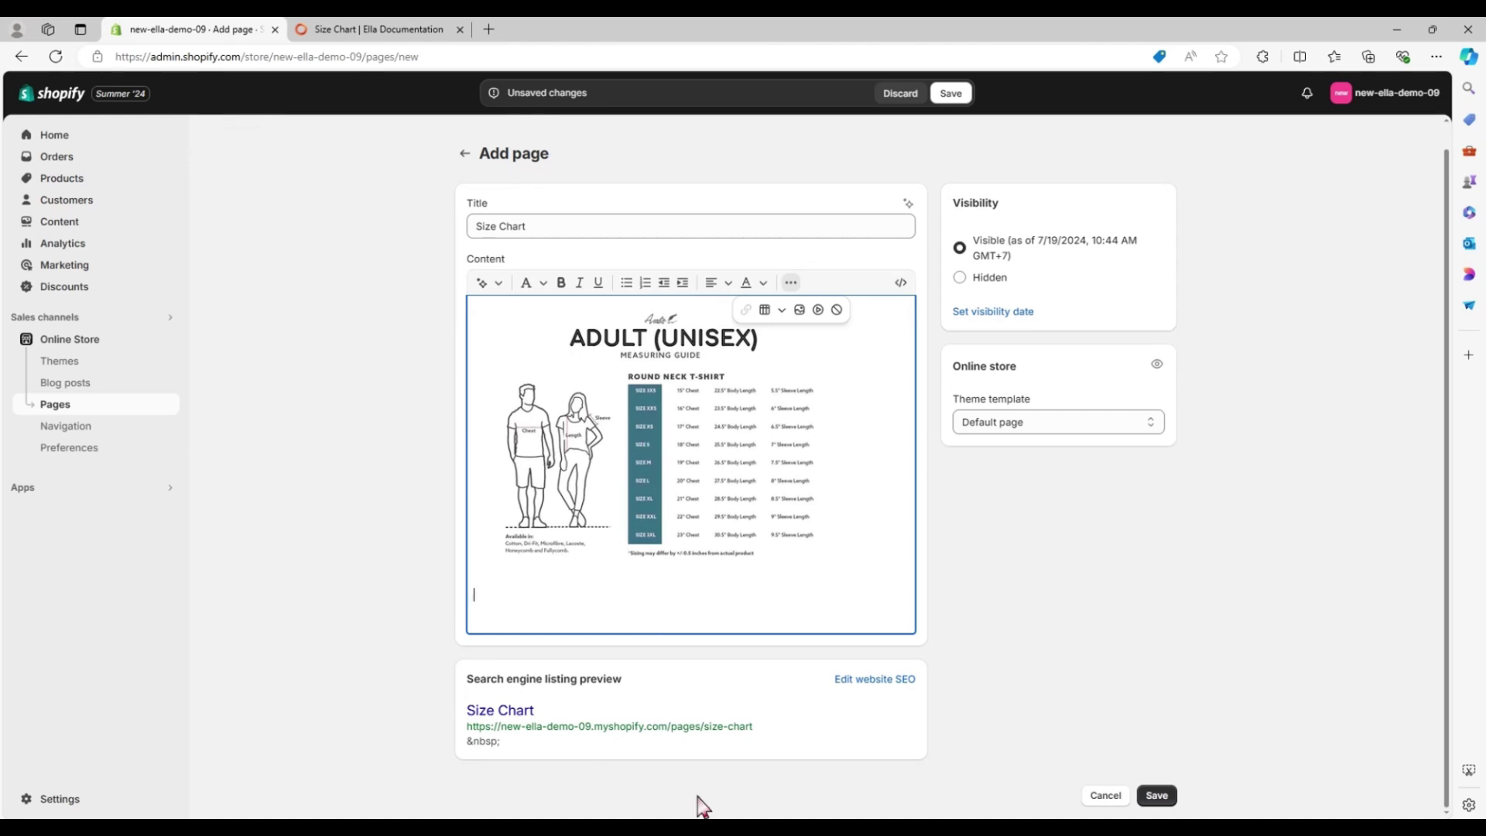
Paste the How to Measure chest, waist and length text from Sticky Notes below the image.
key("alt+Tab")
left_click(934, 433)
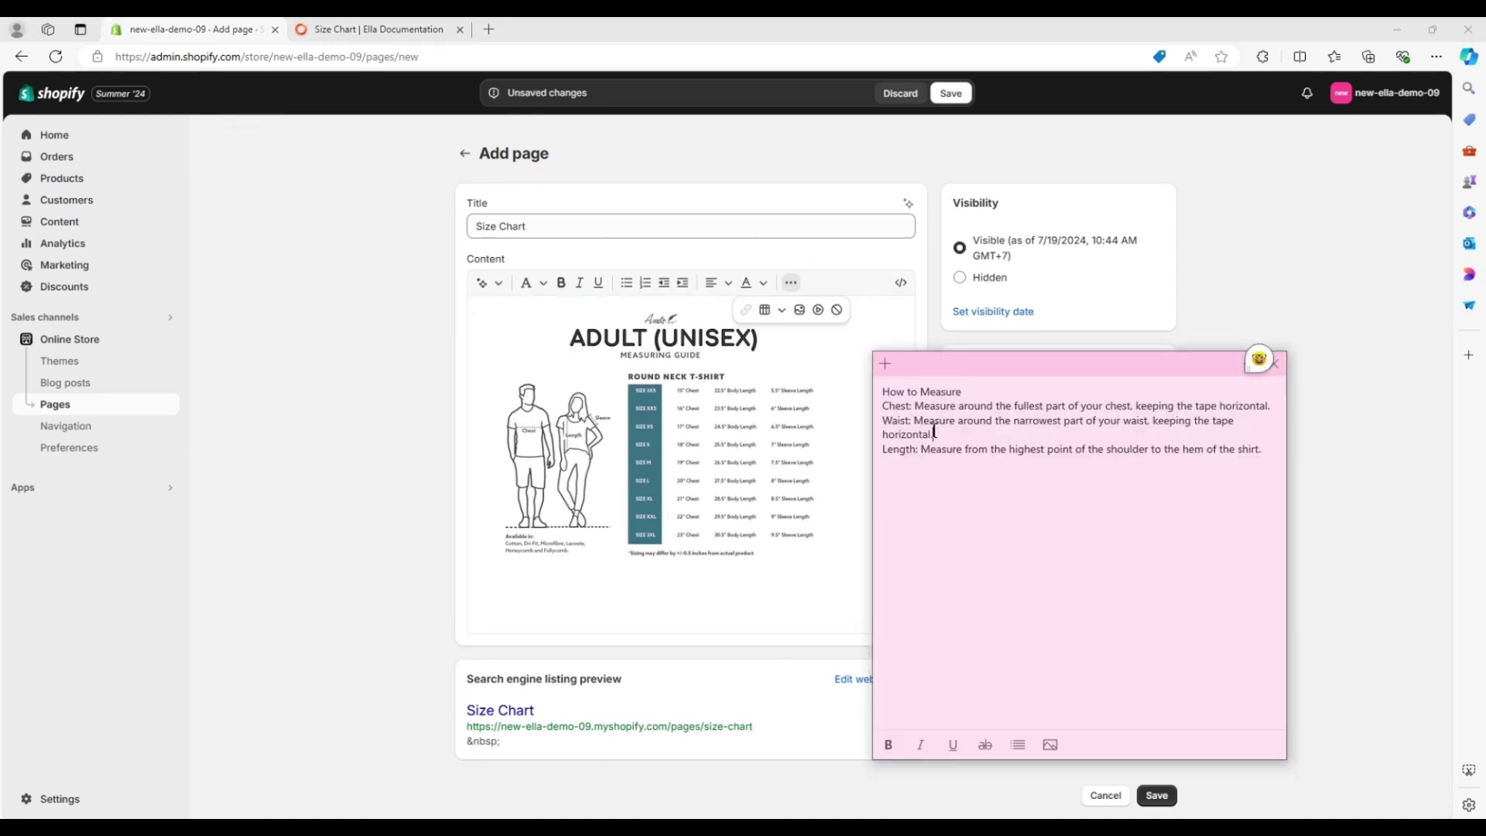
key("ctrl+a")
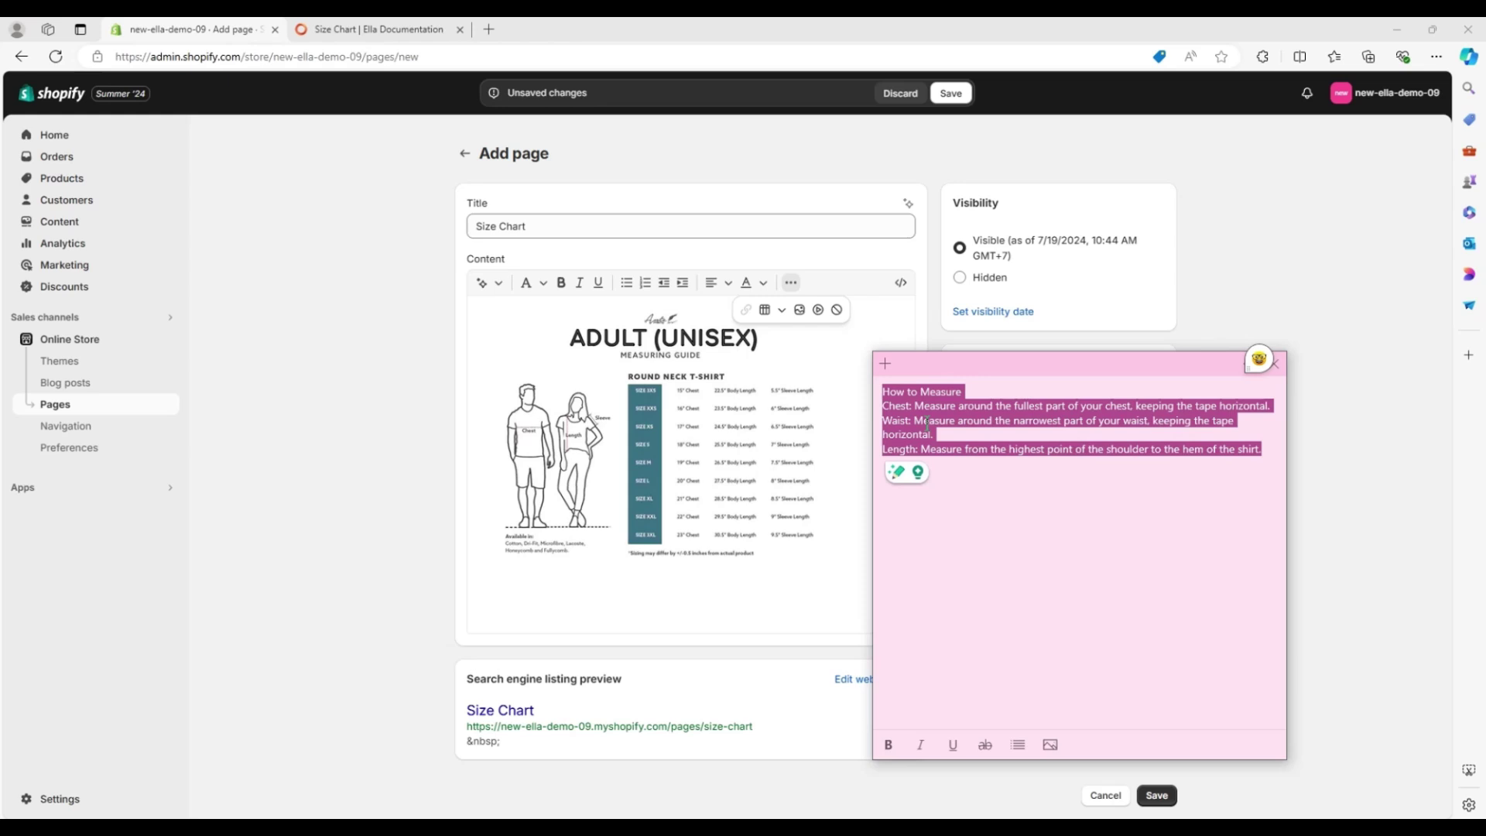
key("ctrl+c")
left_click(626, 612)
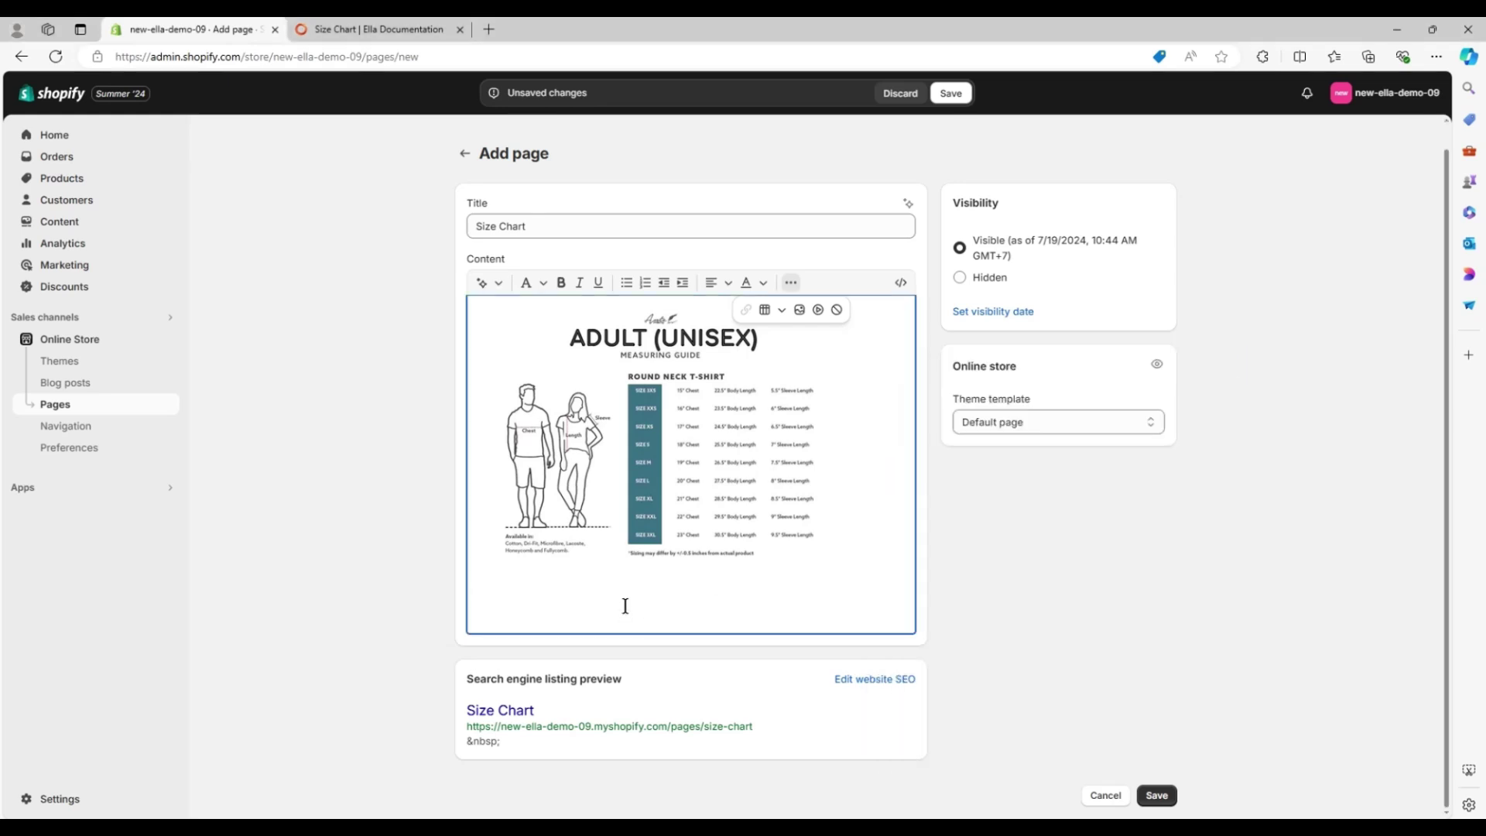
key("ctrl+v")
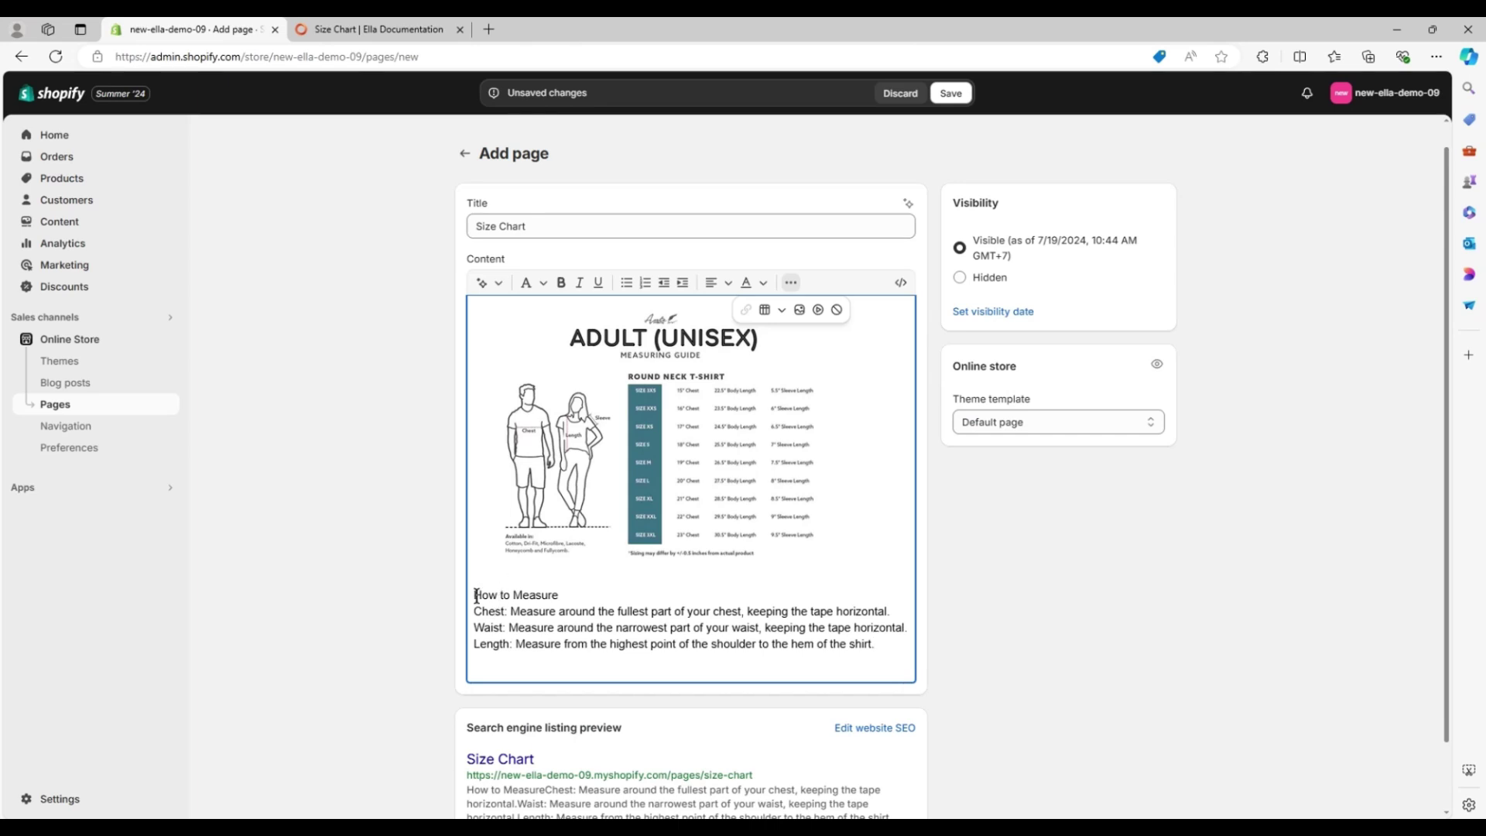
key("Return")
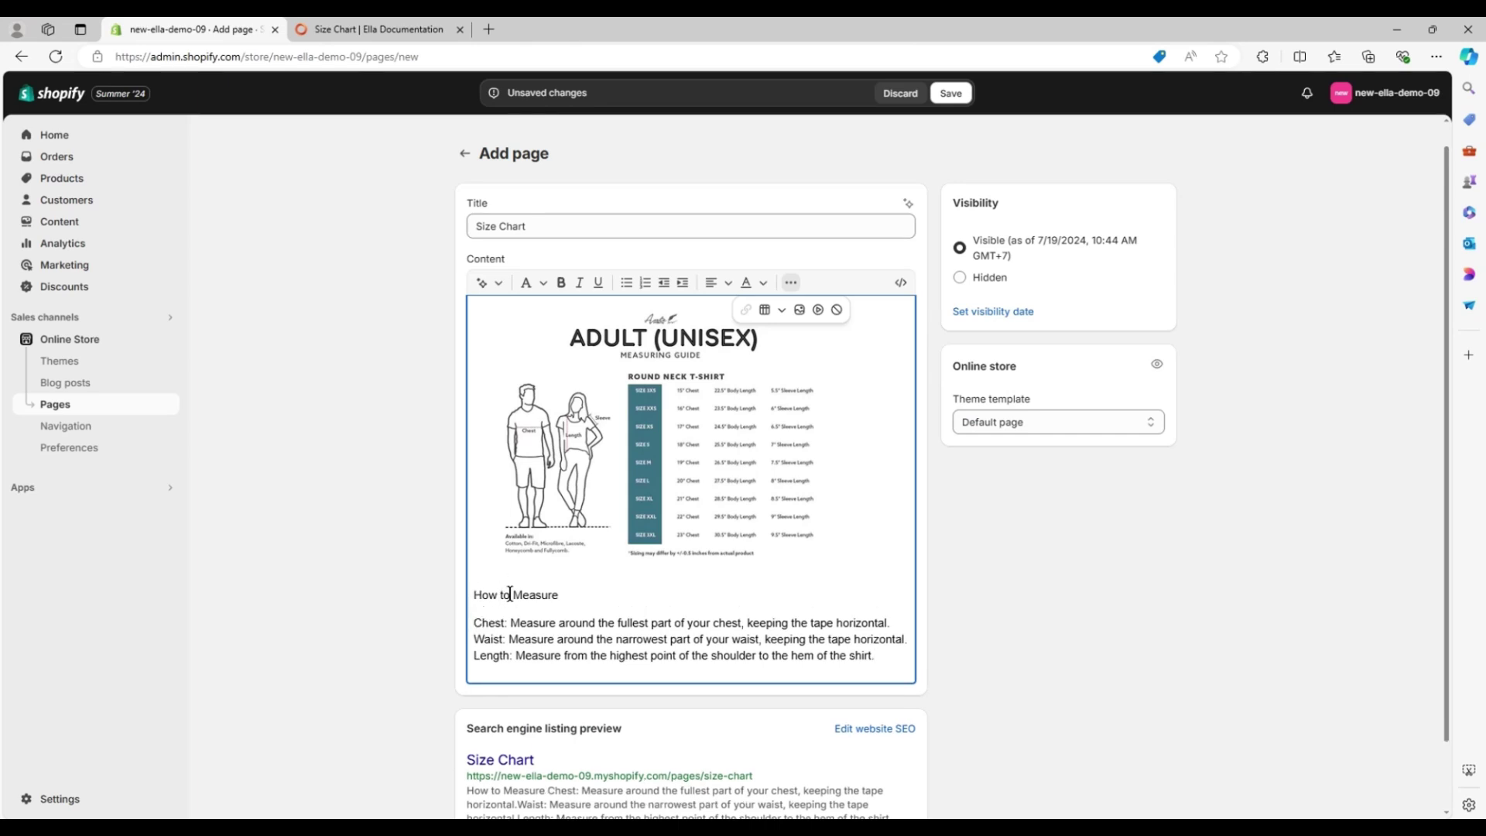
Make 'How to Measure' a heading and the three measurement lines a numbered list.
left_click_drag(561, 595, 474, 595)
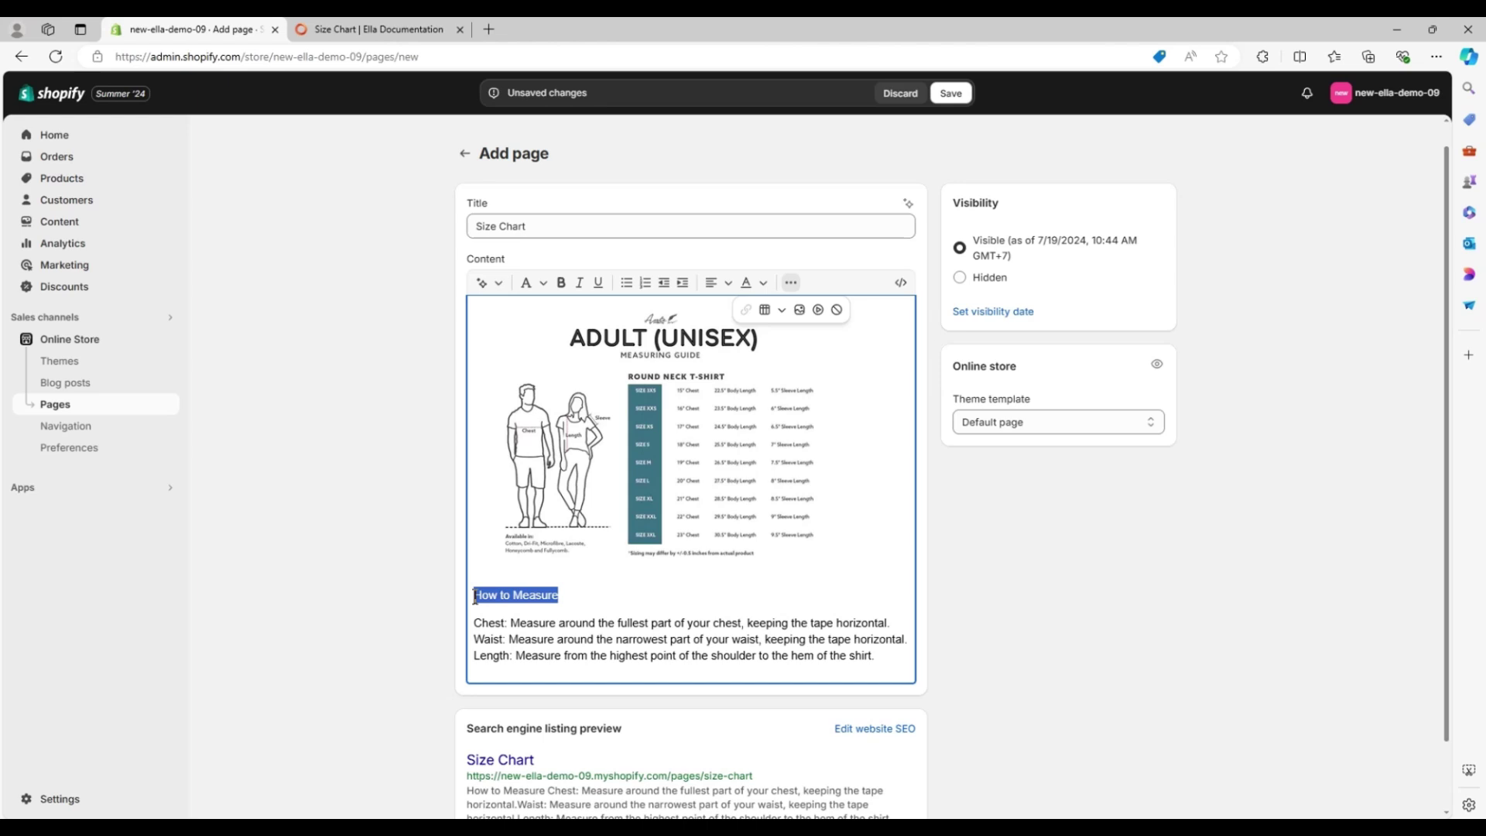
left_click(542, 283)
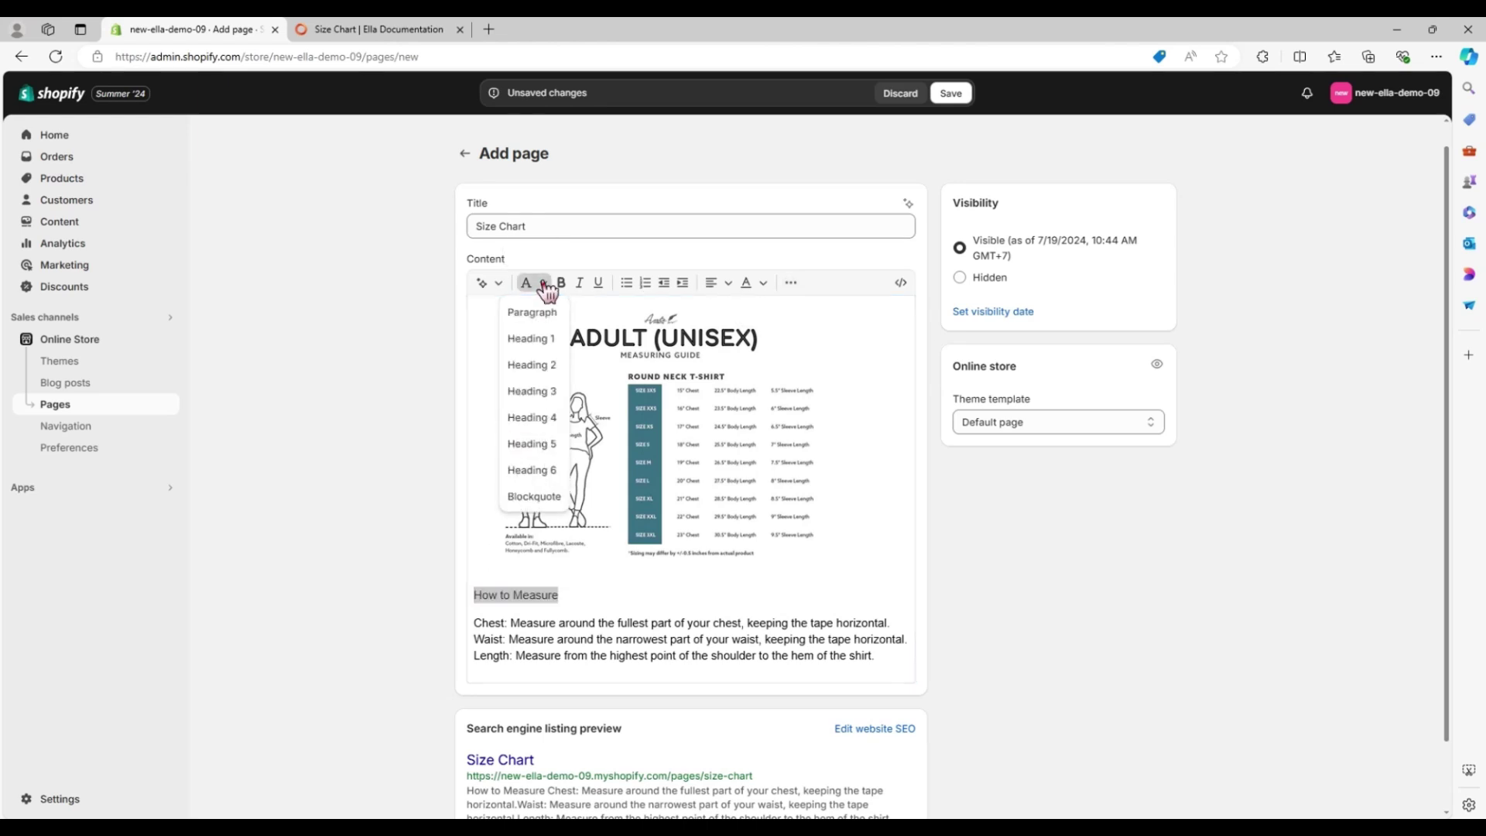
left_click(531, 364)
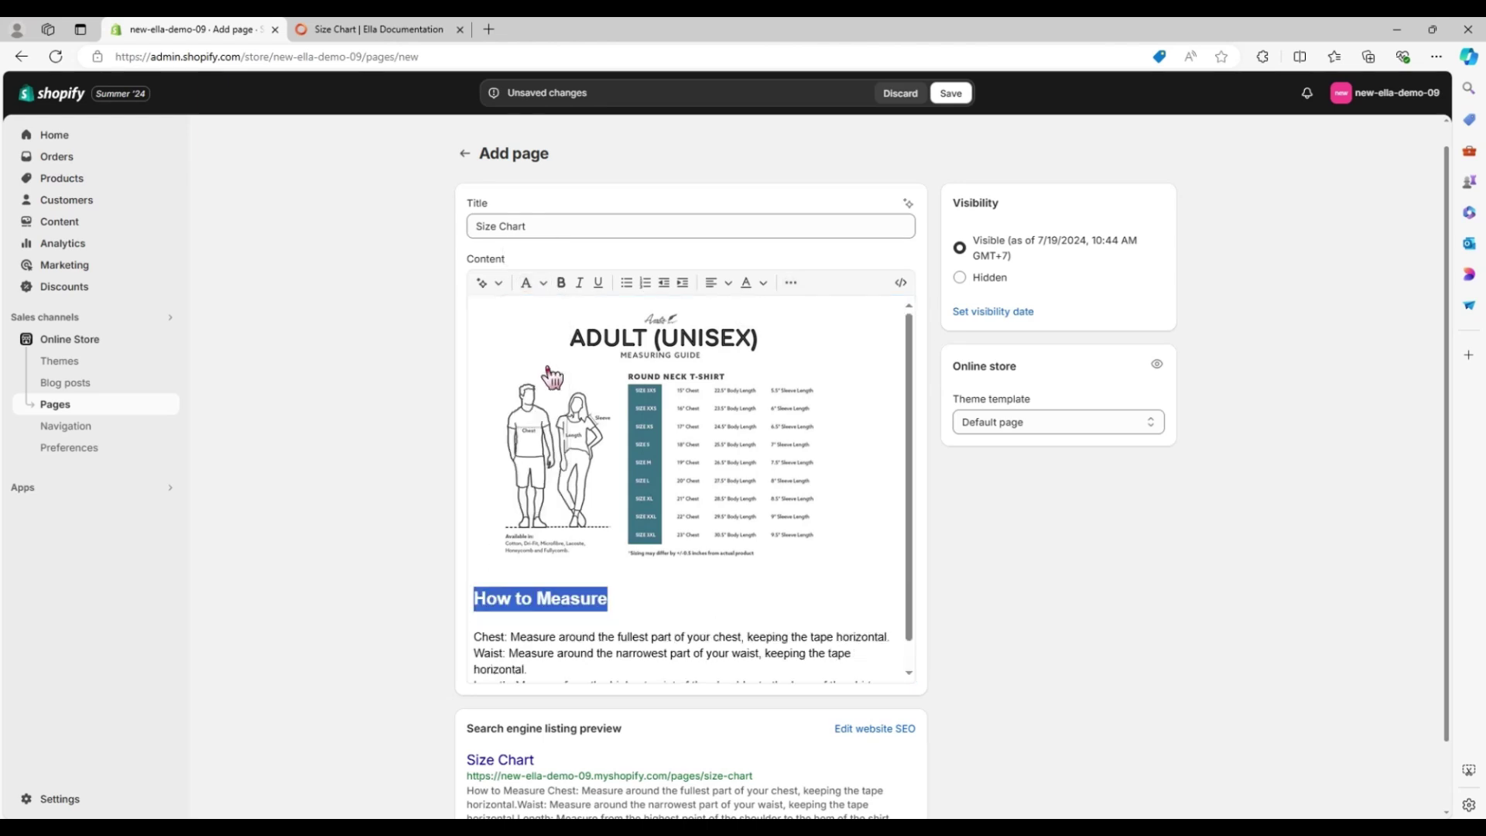
scroll(550, 619, "down", 1)
left_click(506, 607)
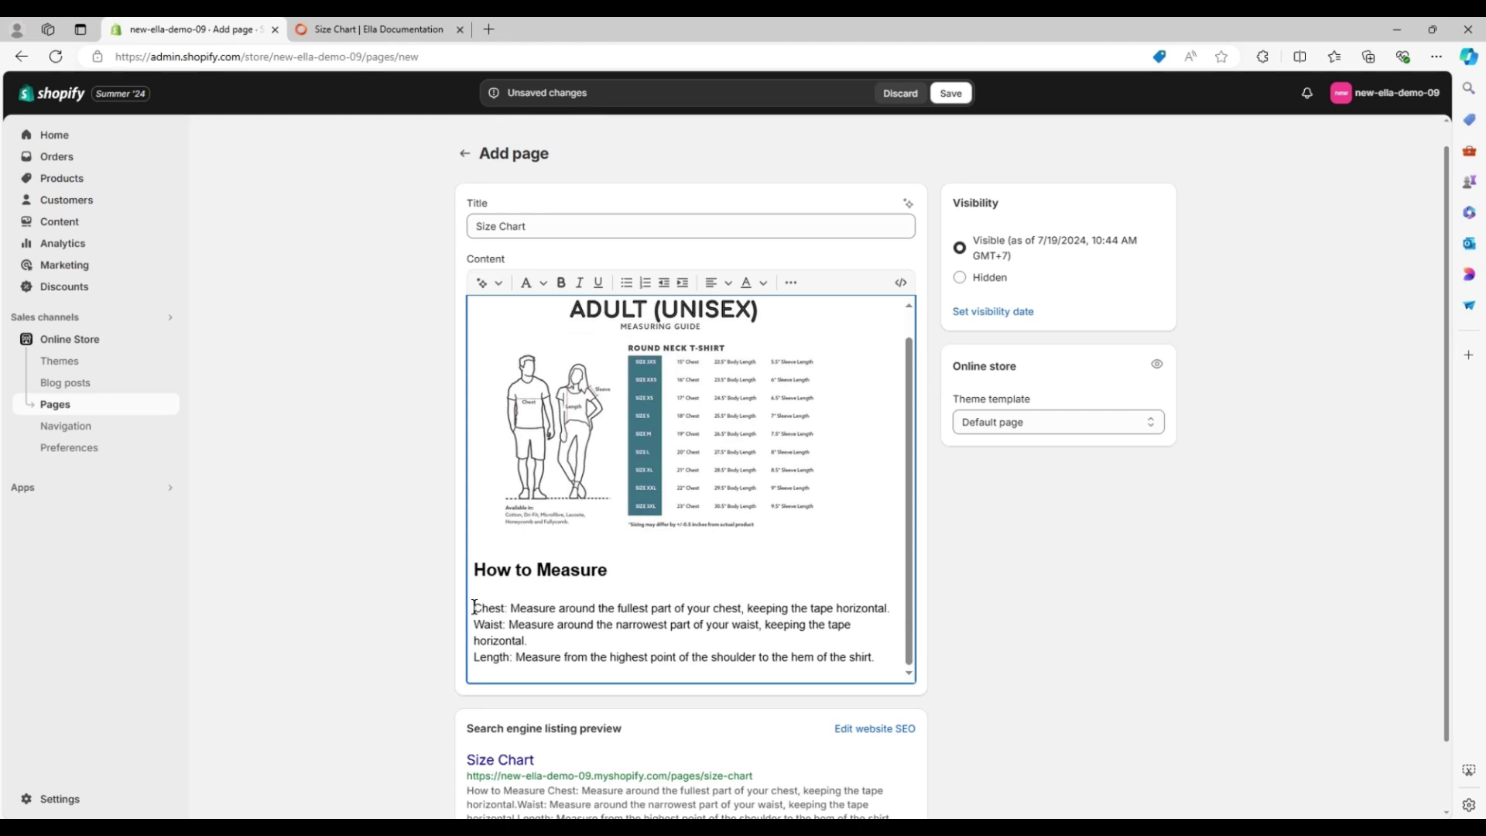
left_click_drag(473, 607, 877, 657)
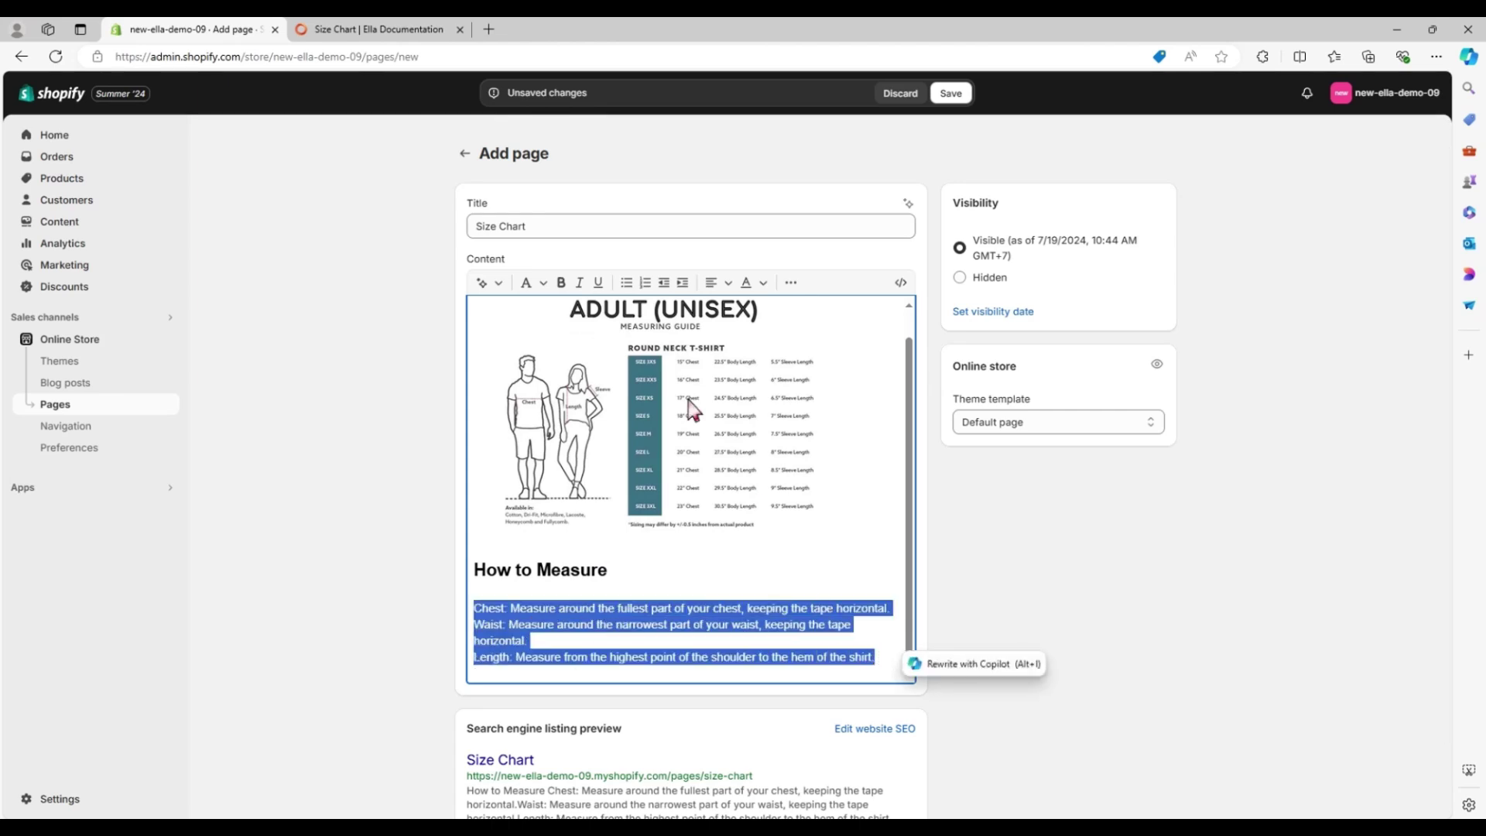
left_click(645, 283)
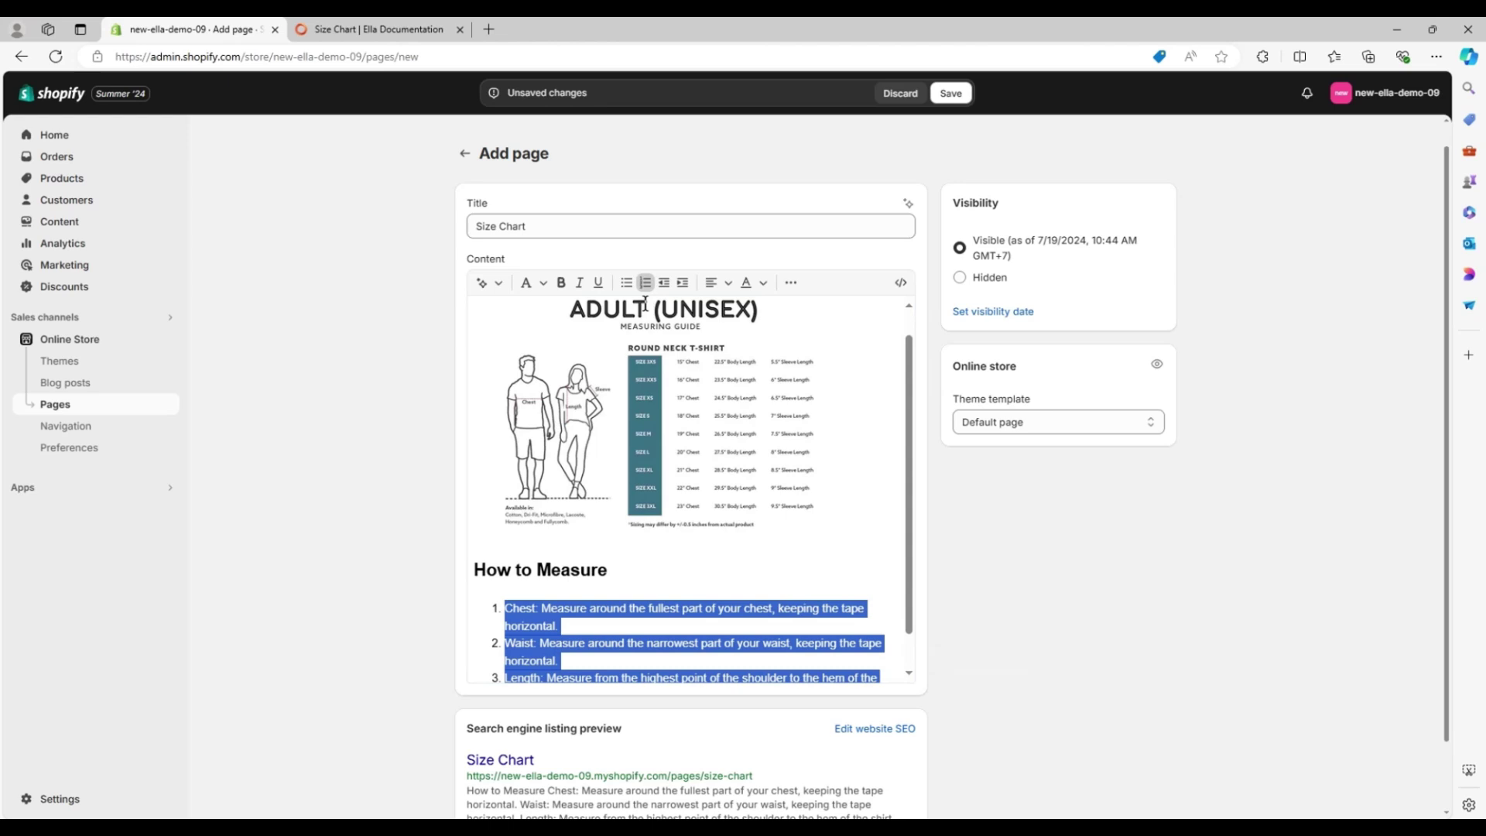
Bold the Chest, Waist and Length labels in the numbered list.
left_click(538, 607)
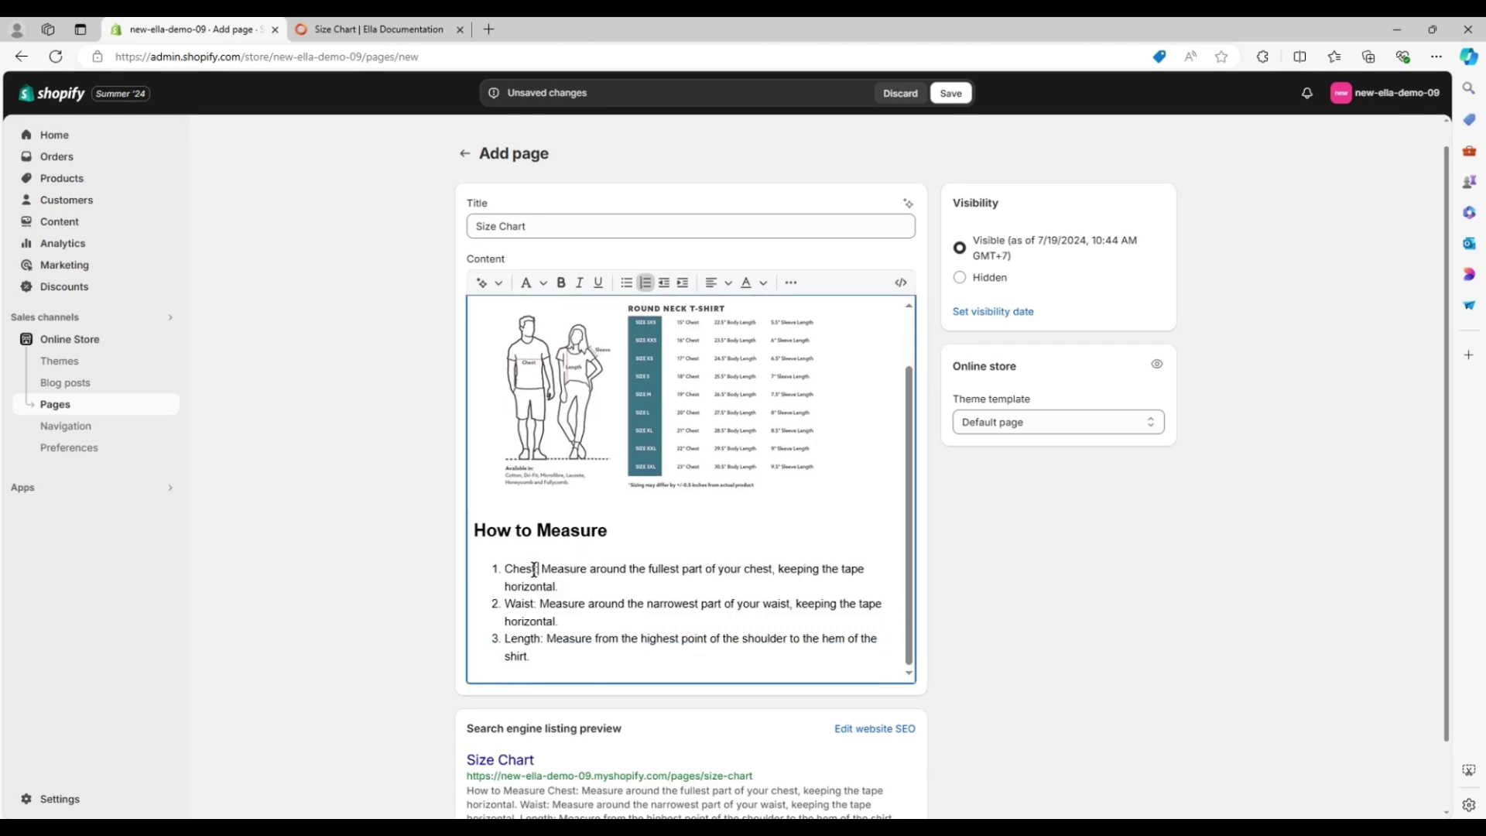
left_click_drag(537, 568, 499, 569)
left_click(561, 281)
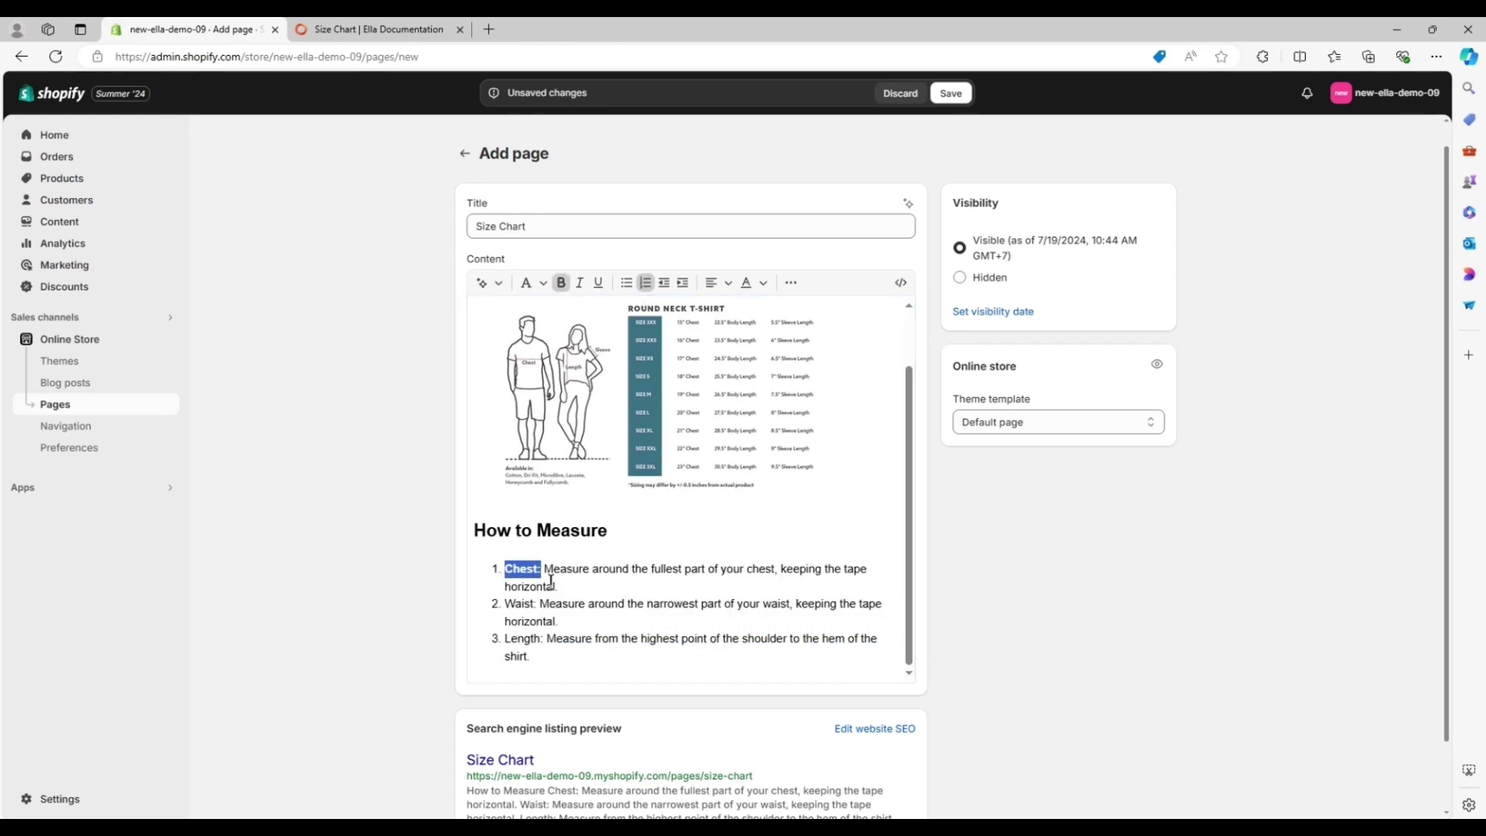
double_click(518, 604)
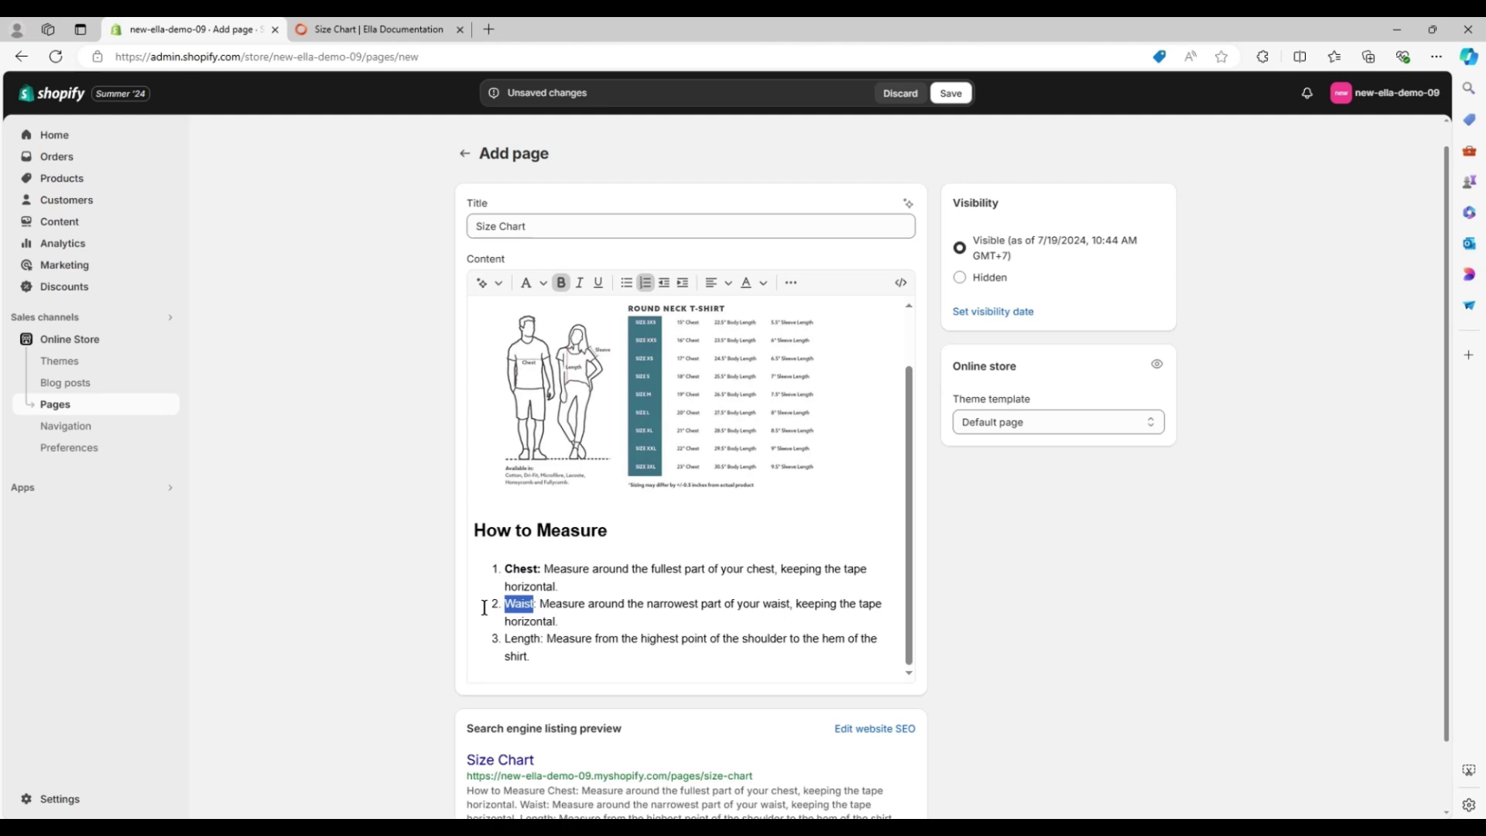
left_click(561, 283)
double_click(522, 638)
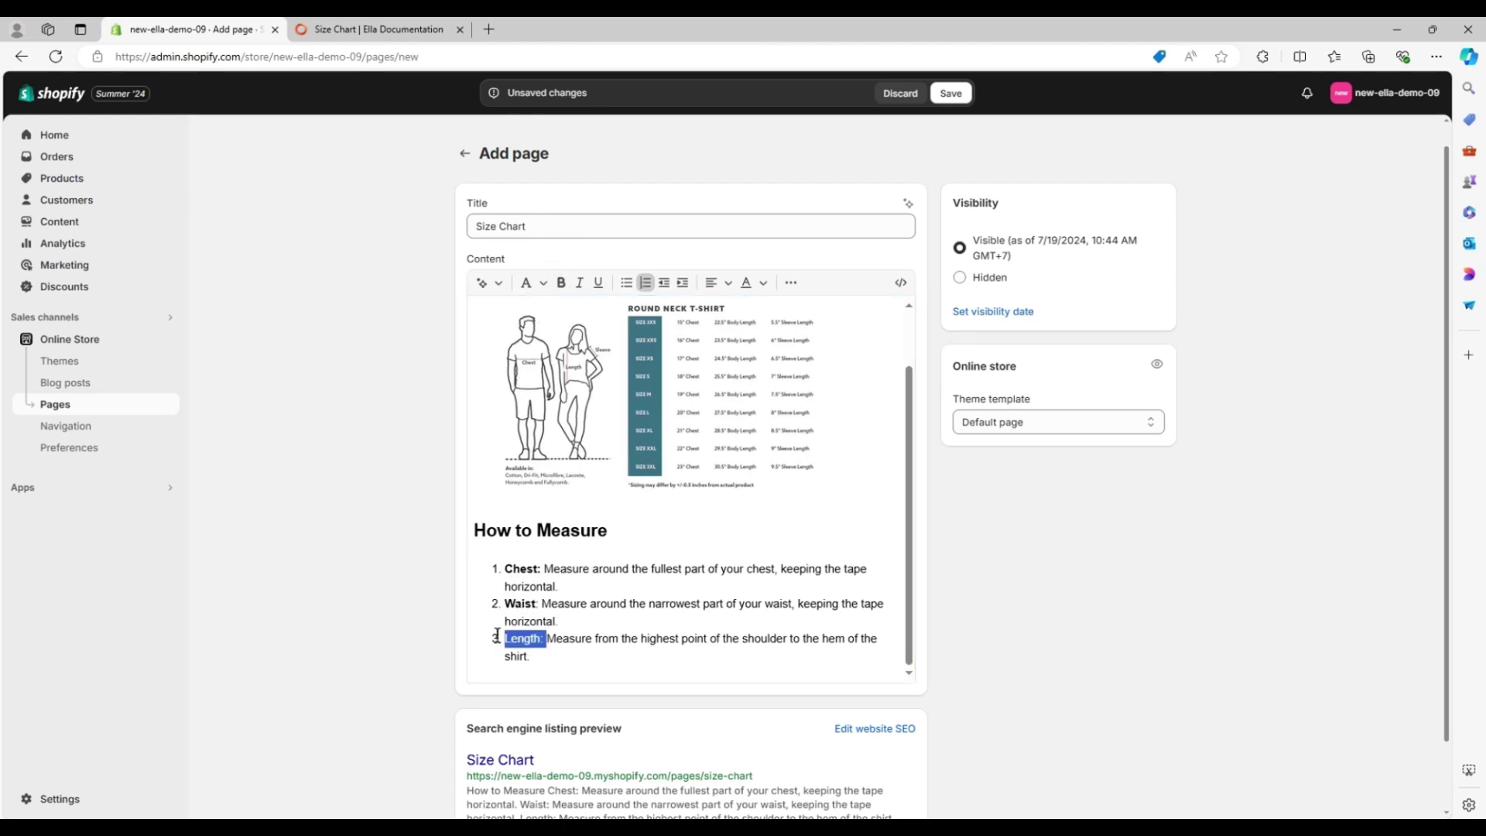
left_click(561, 282)
left_click(564, 656)
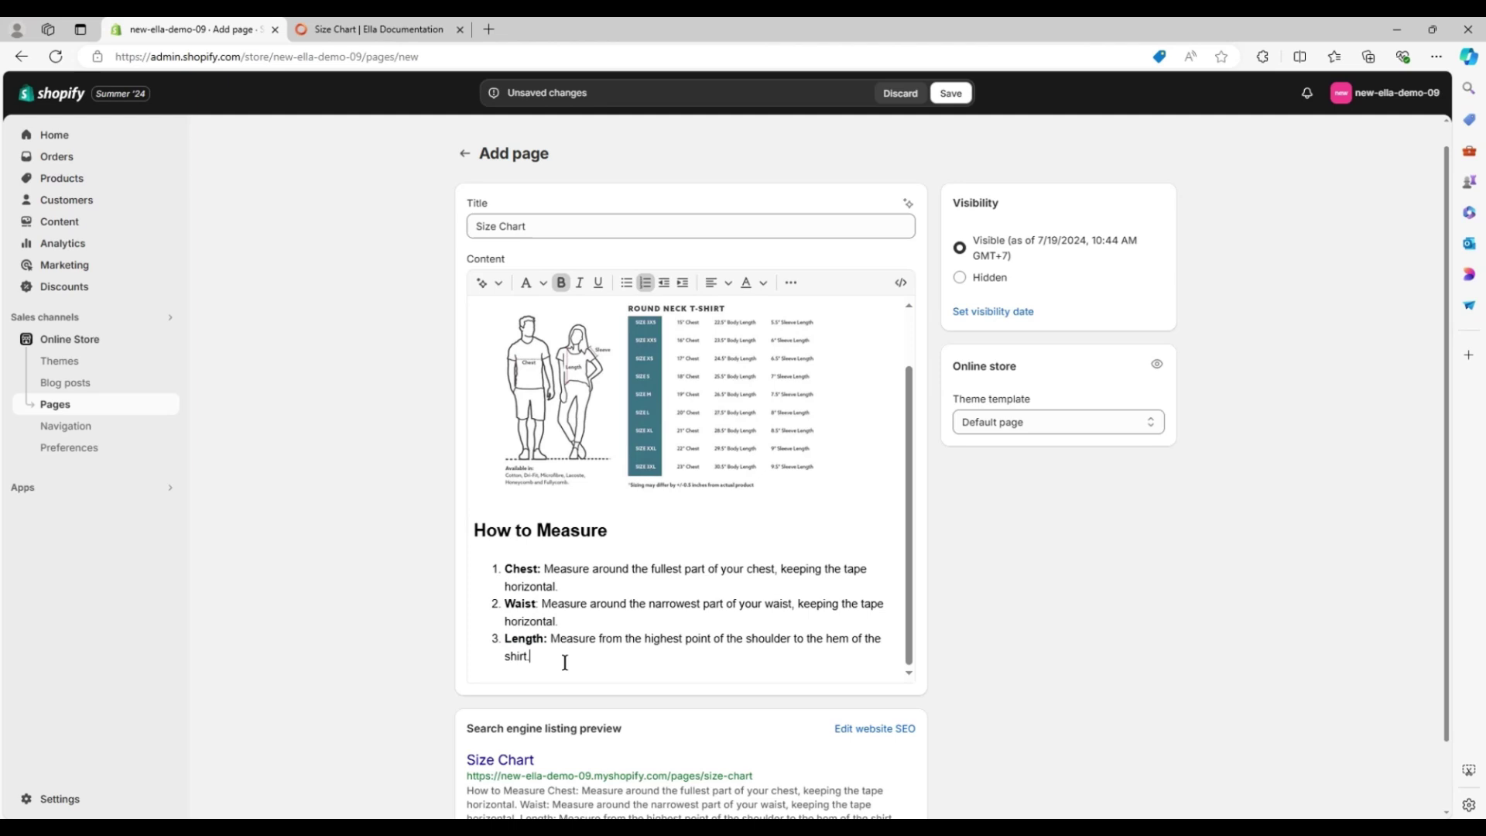
scroll(674, 588, "up", 2)
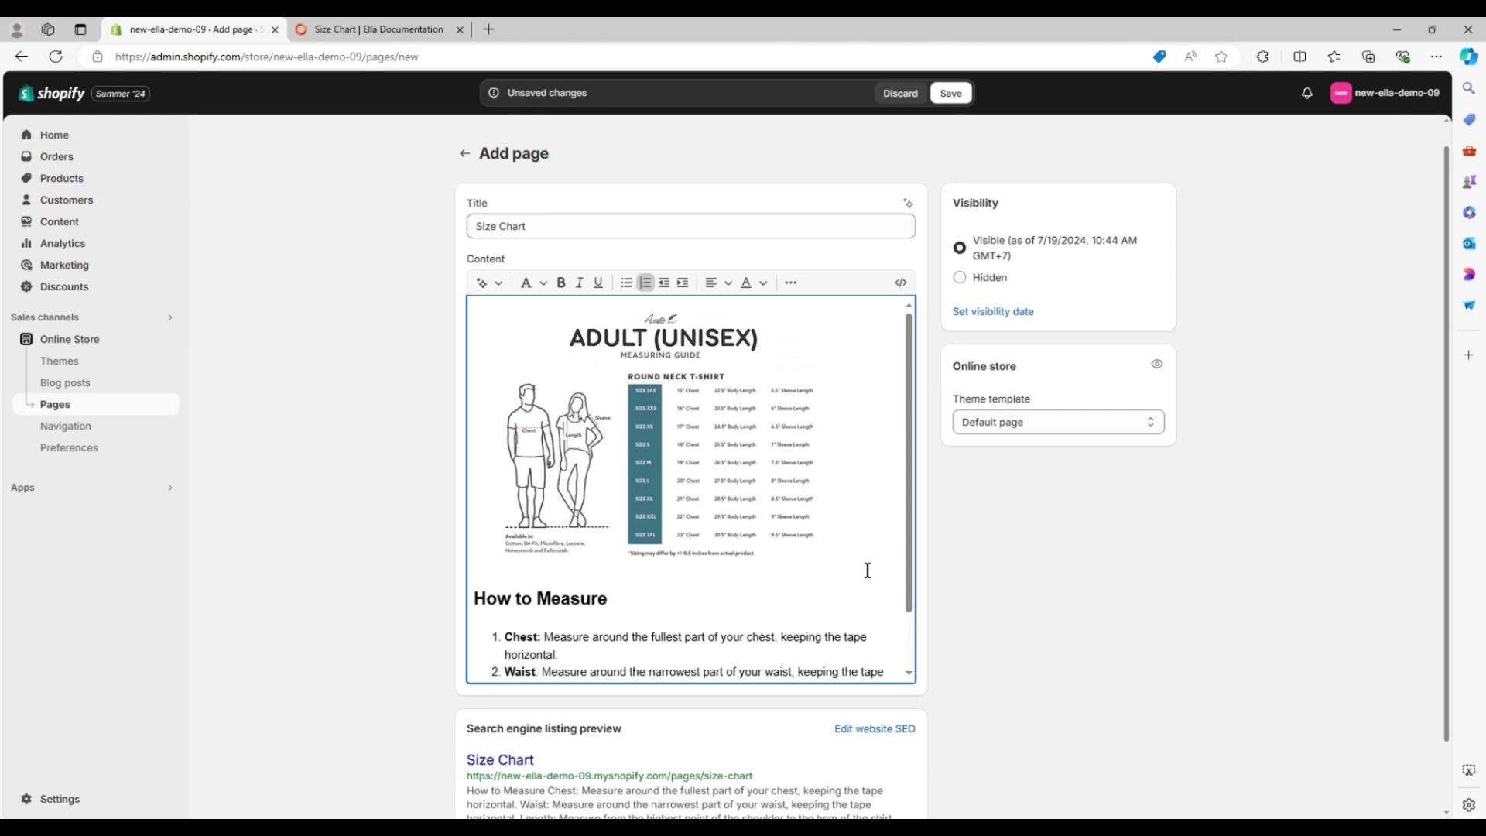
scroll(866, 569, "down", 1)
Save the Size Chart page and get the 'Page was created' confirmation.
left_click(1157, 797)
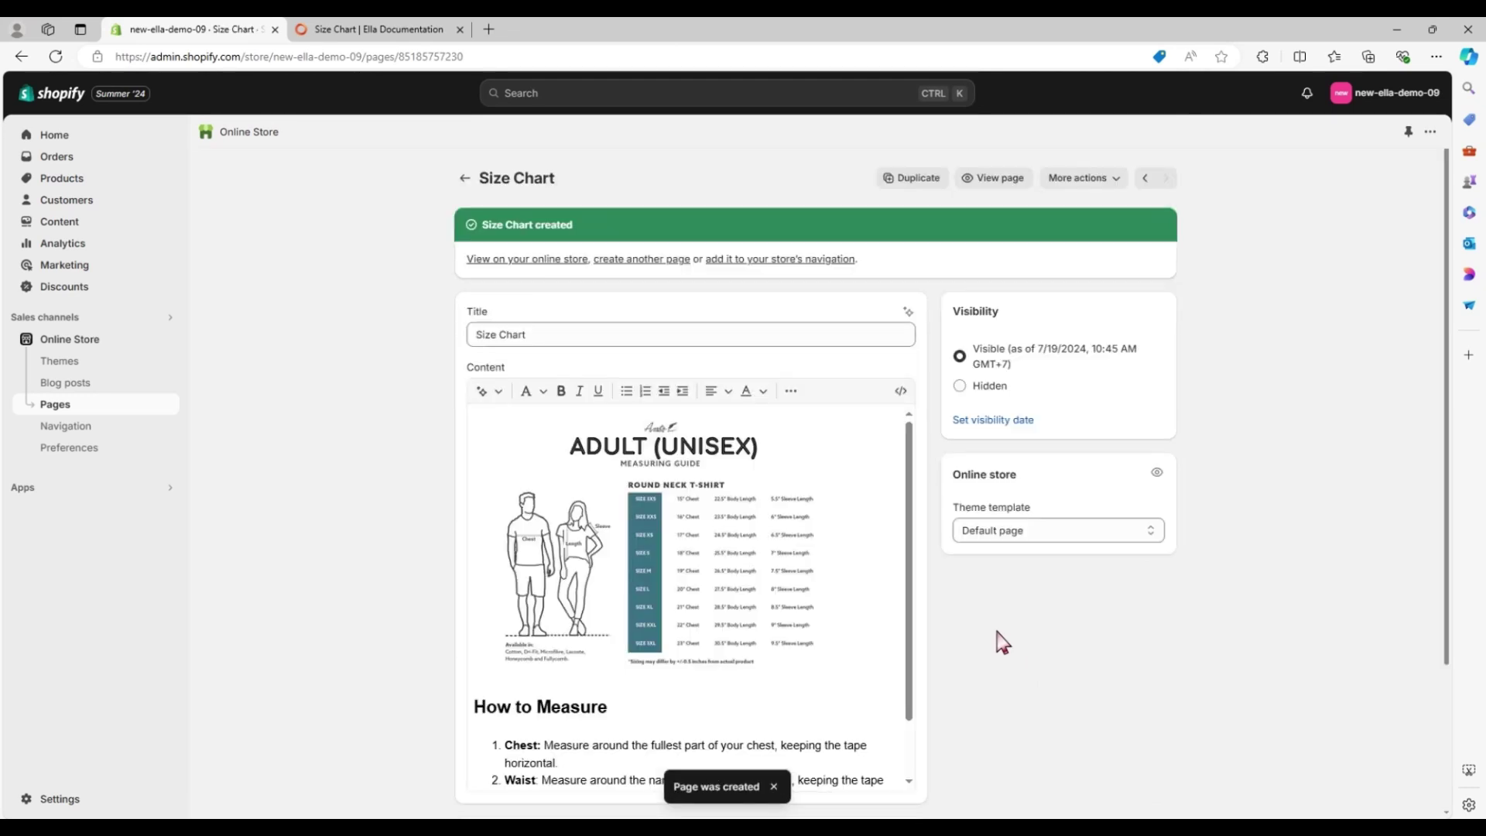
scroll(1002, 643, "down", 1)
scroll(998, 650, "down", 1)
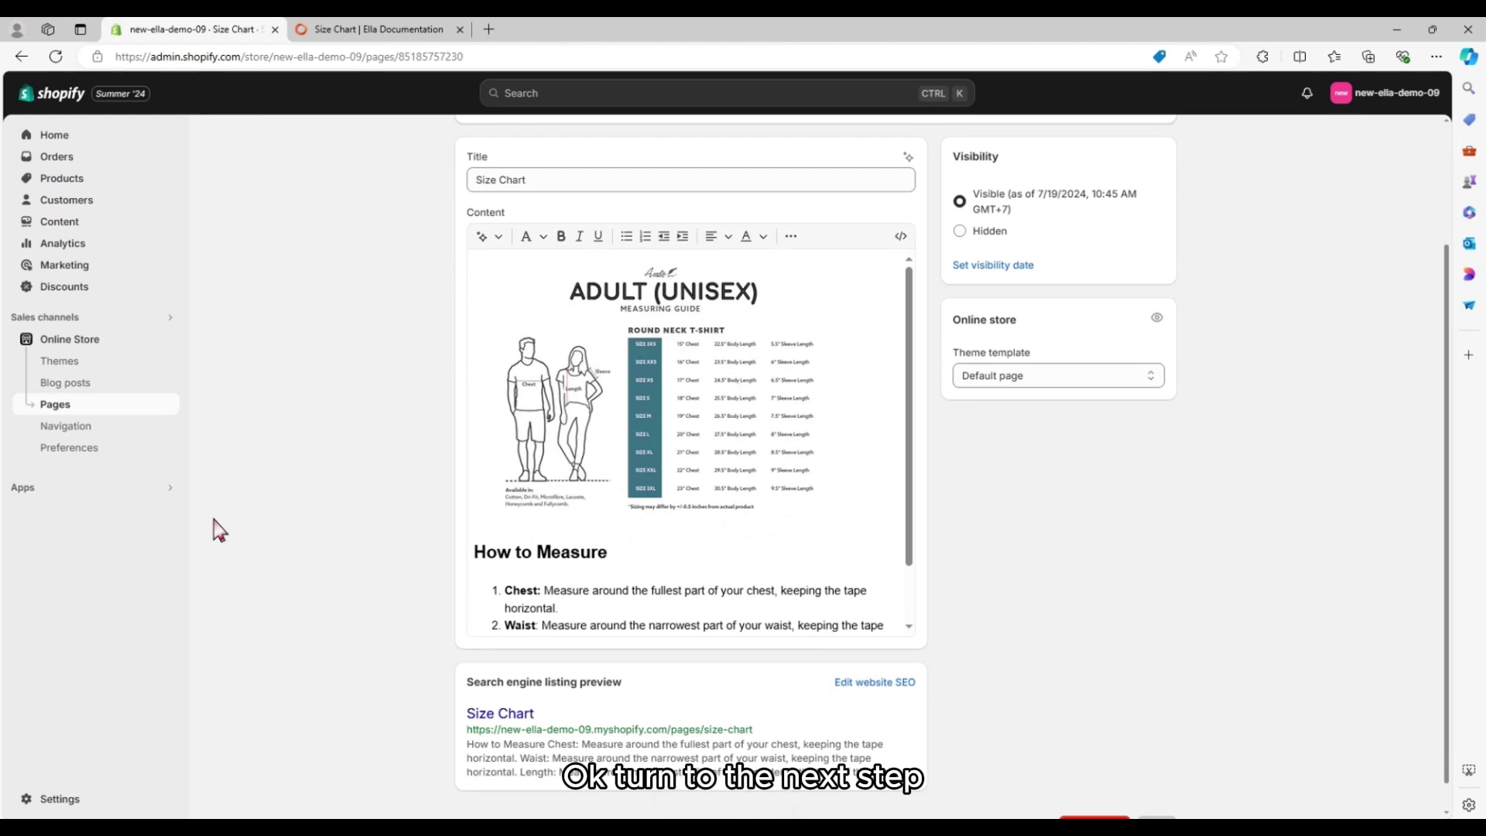
Open the live Ella theme in the theme editor from Online Store > Themes.
left_click(102, 348)
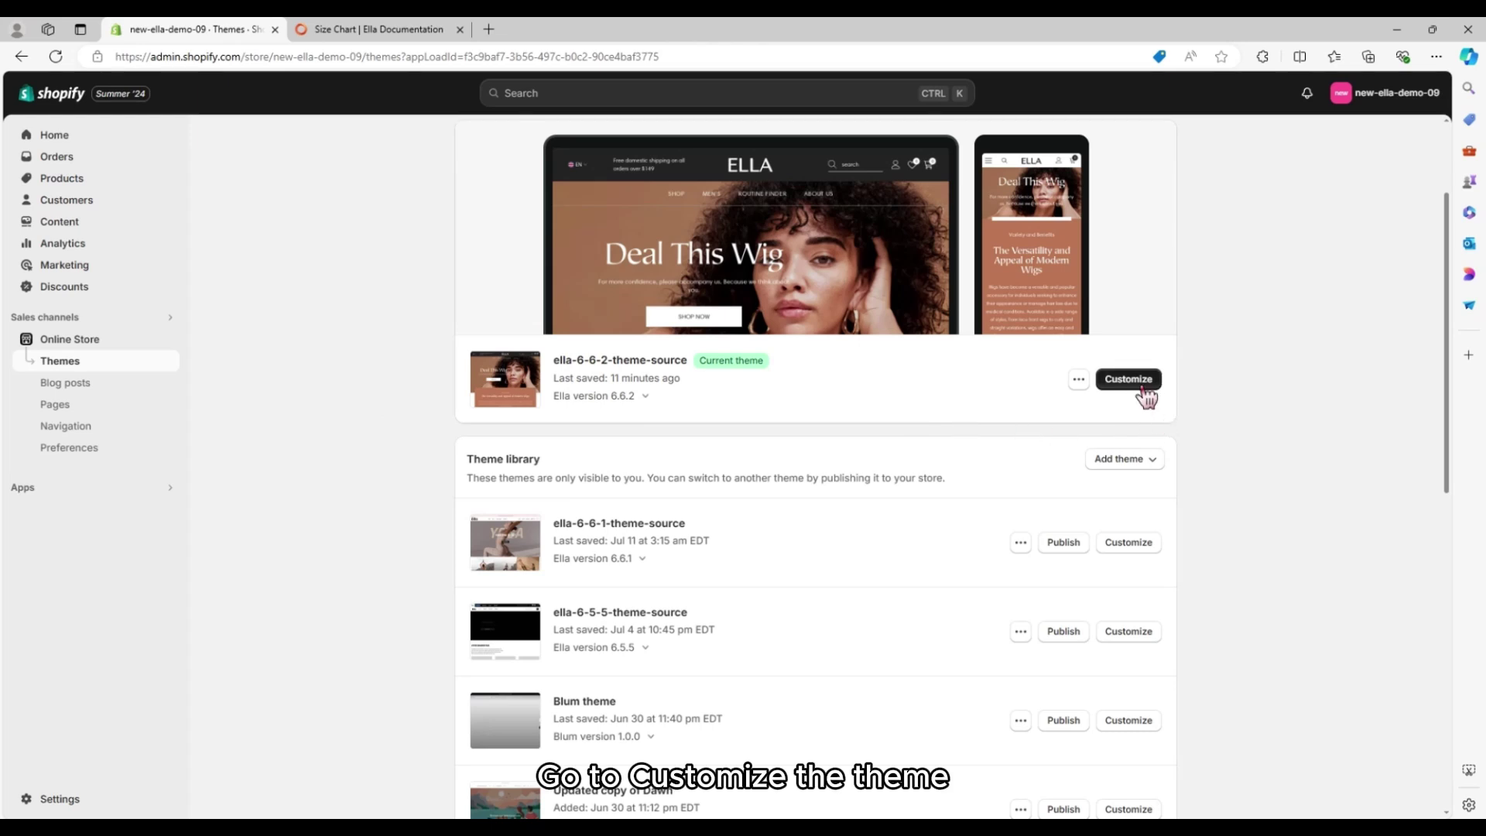
left_click(1128, 379)
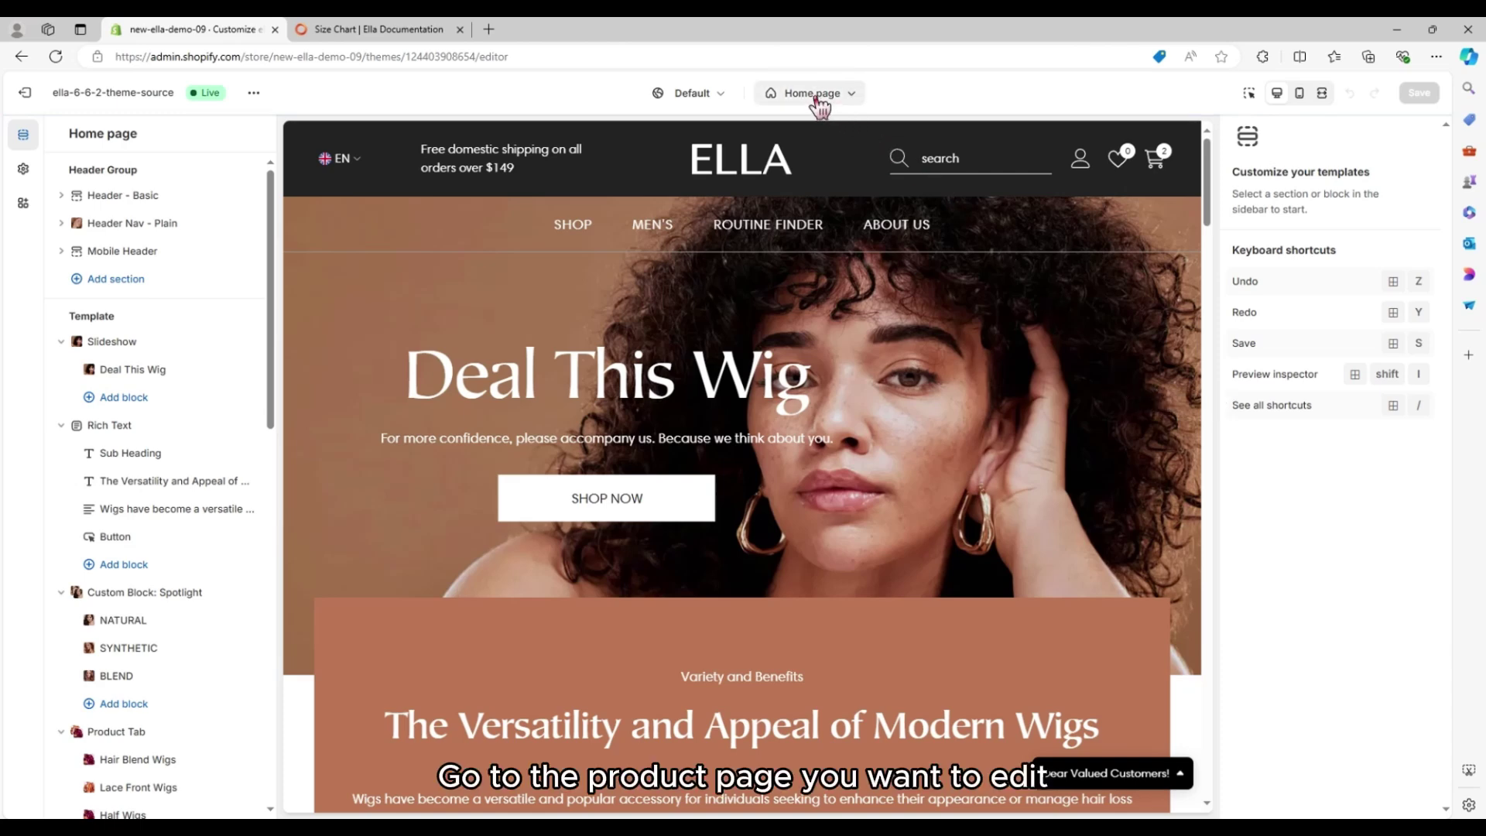
Switch the theme editor from Home page to the Products > Default product template.
left_click(820, 97)
left_click(767, 187)
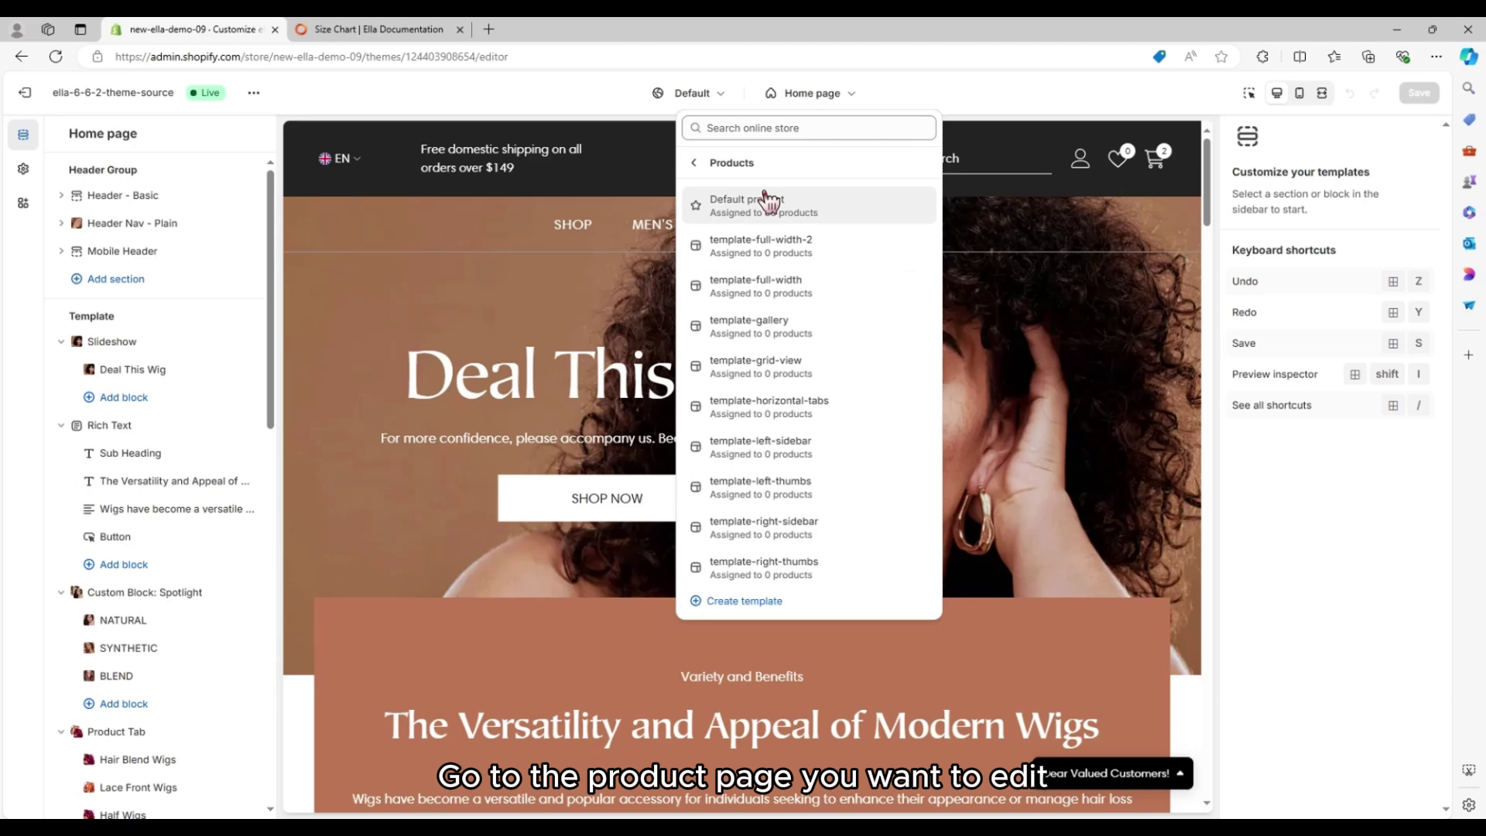
left_click(766, 204)
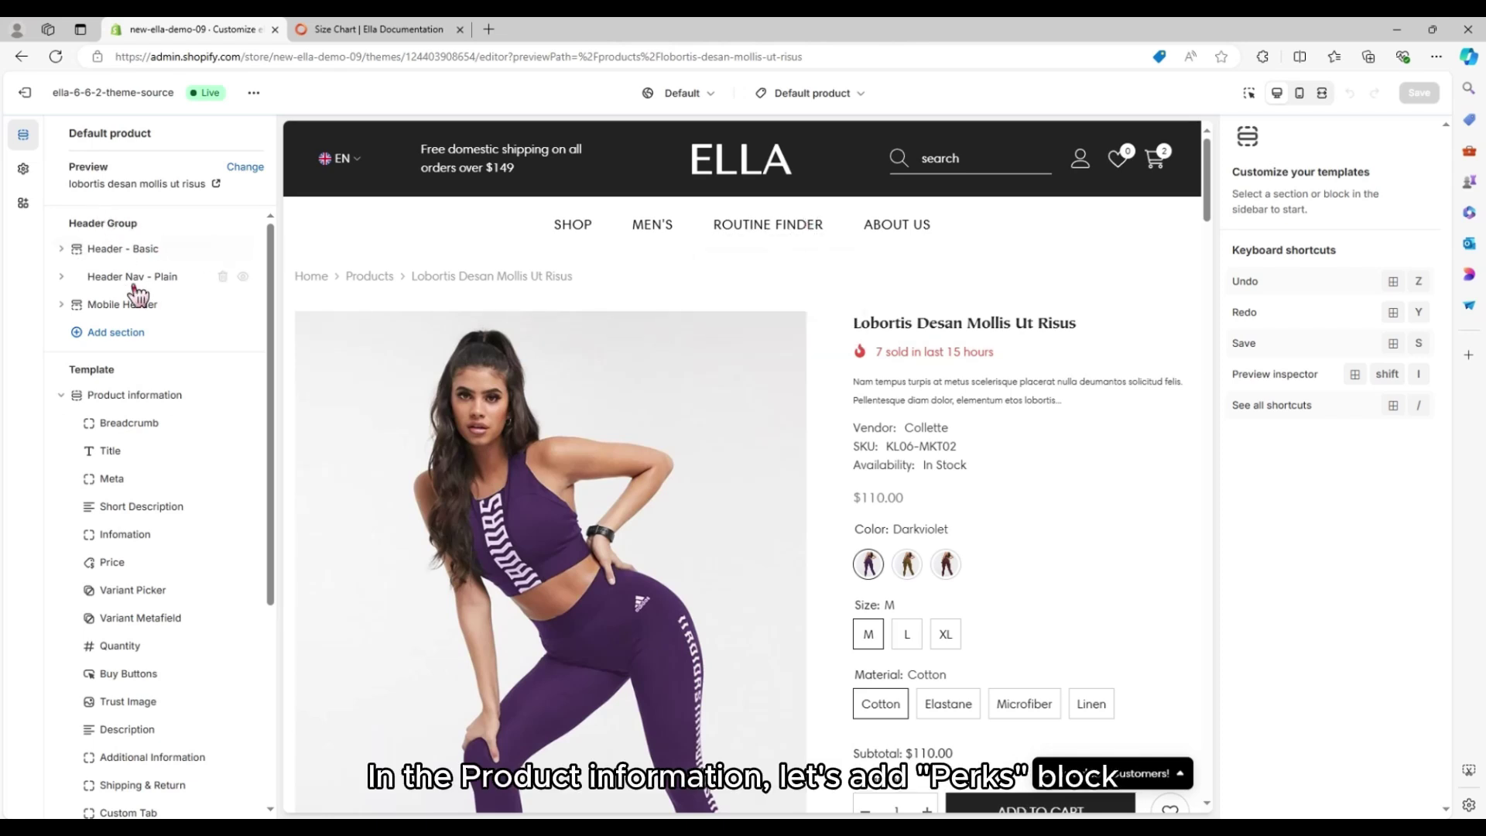
scroll(137, 288, "down", 2)
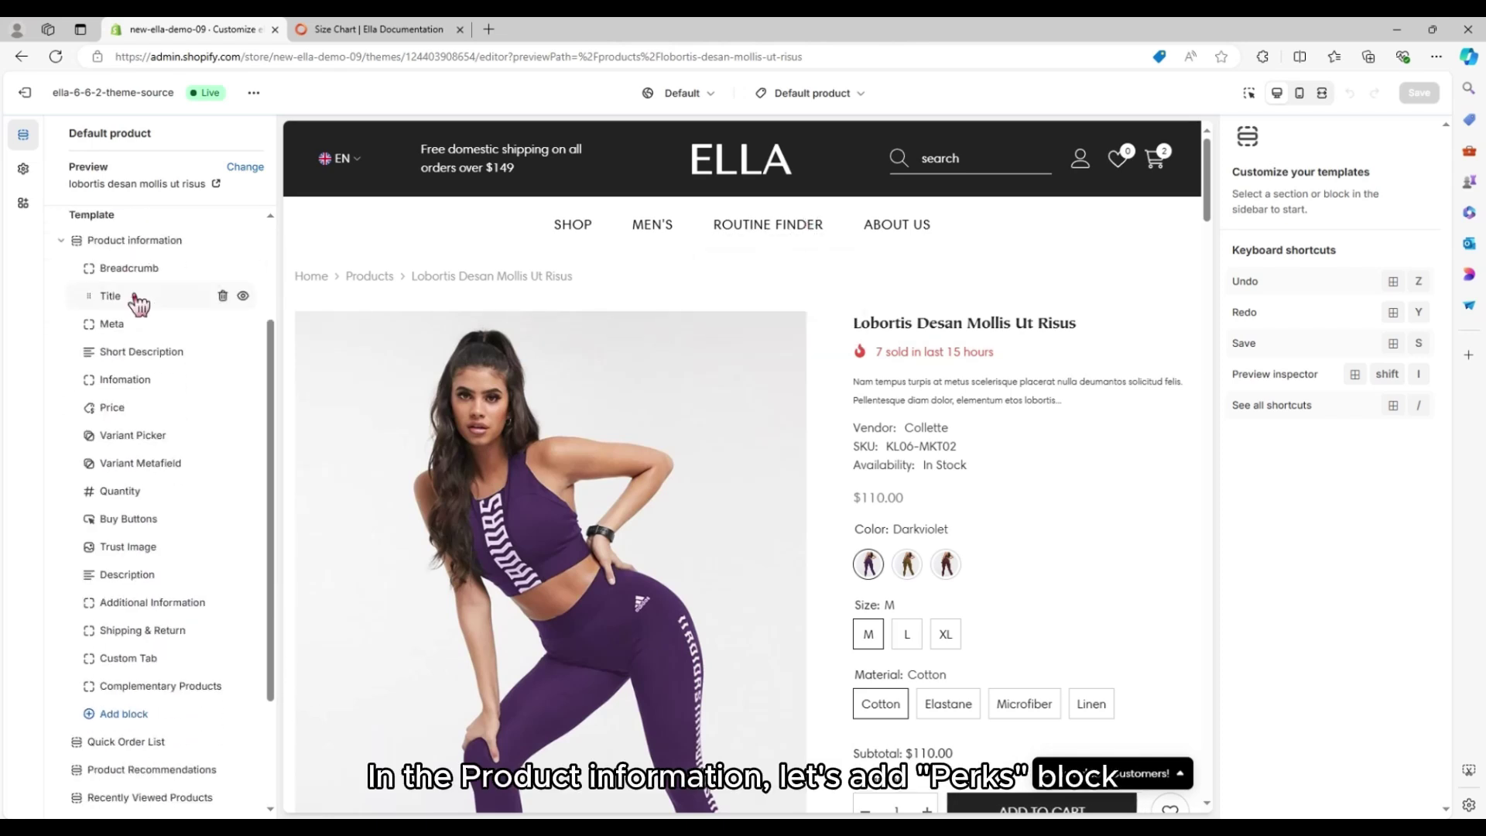
scroll(400, 414, "down", 3)
scroll(399, 415, "down", 3)
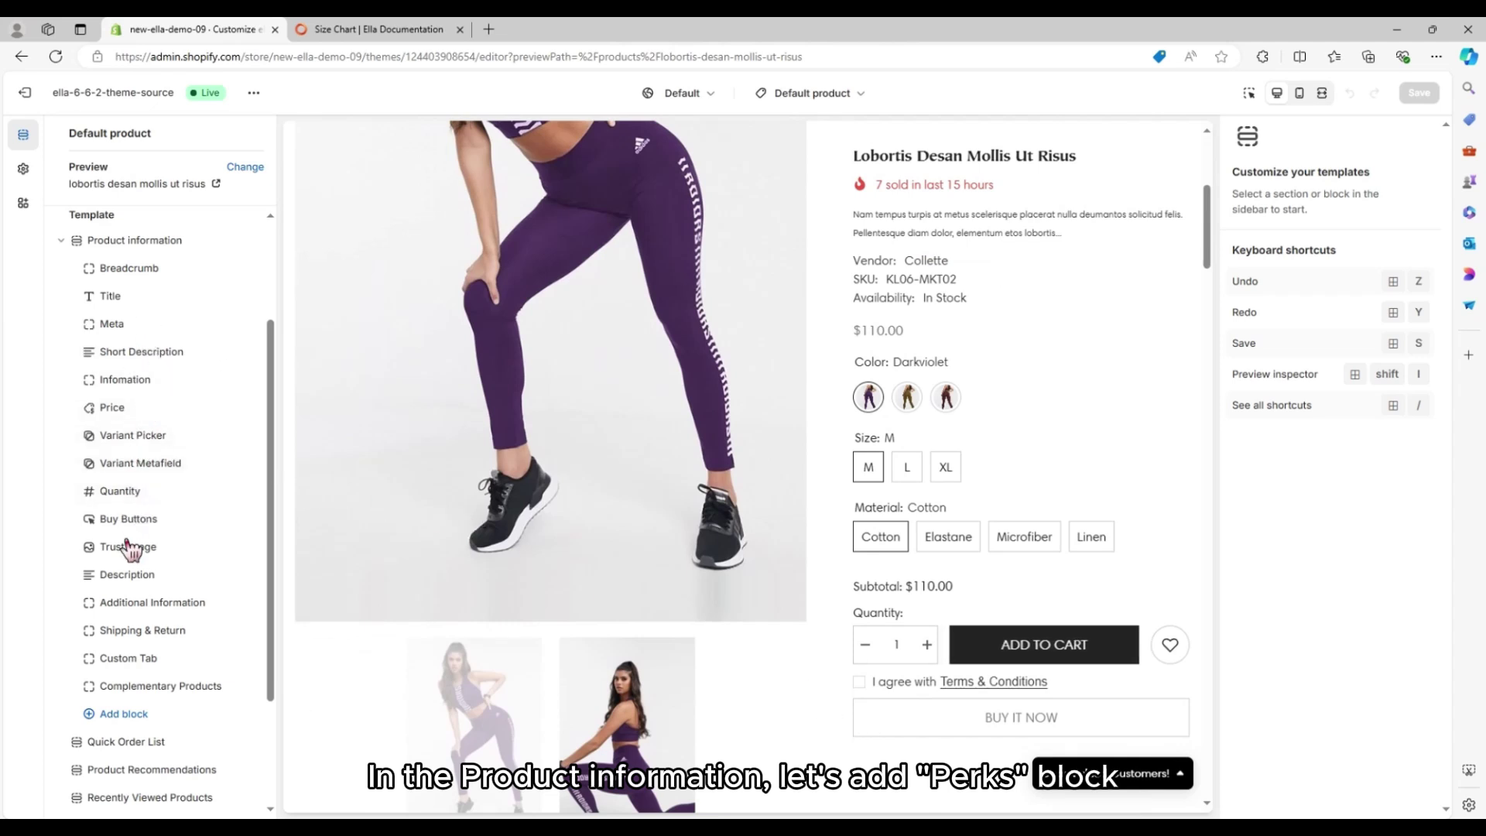
Add a Perks block to Product information, found by searching 'perks'.
left_click(136, 715)
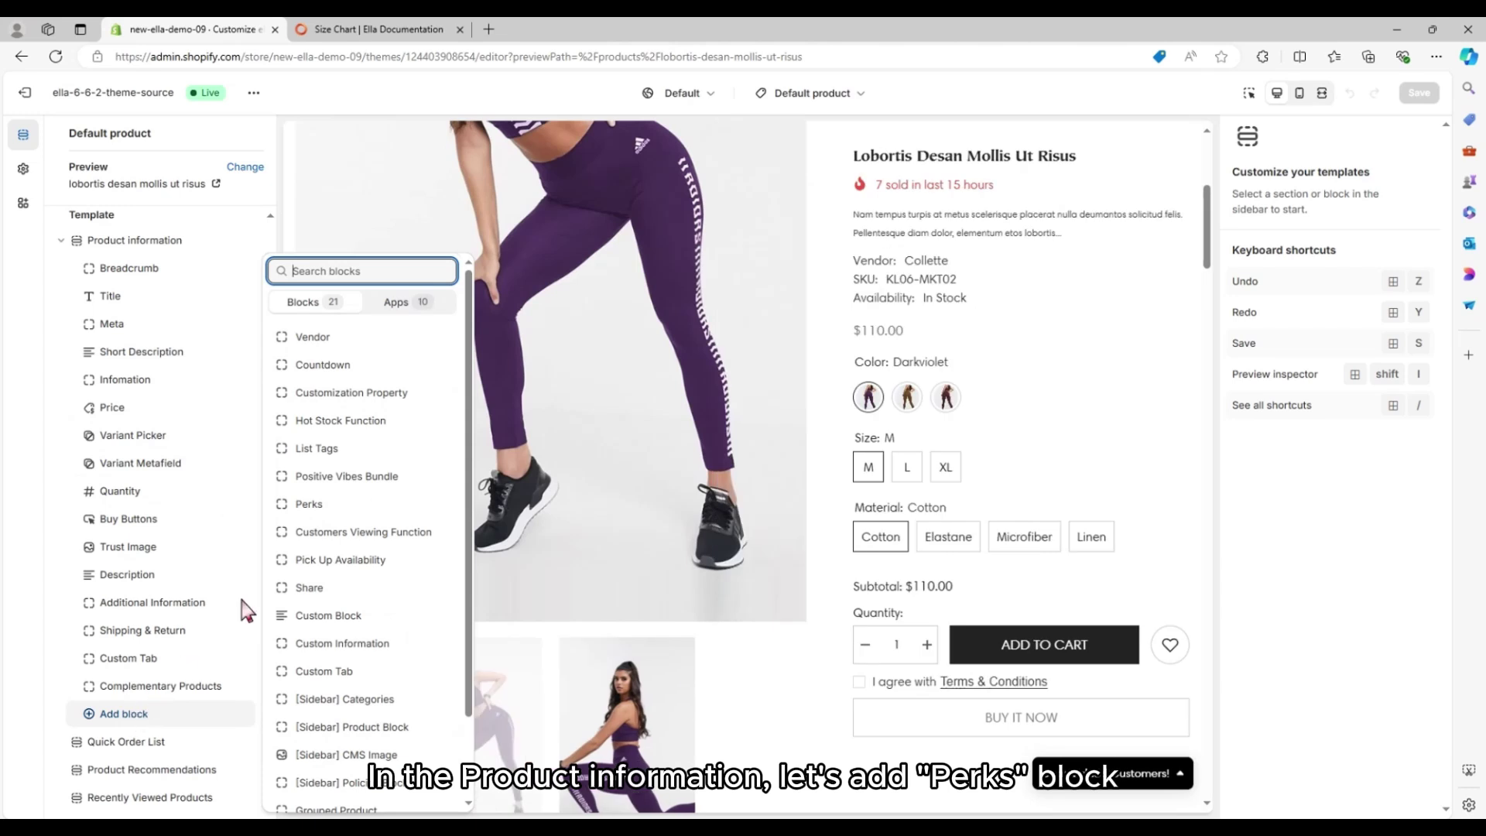
type("perks")
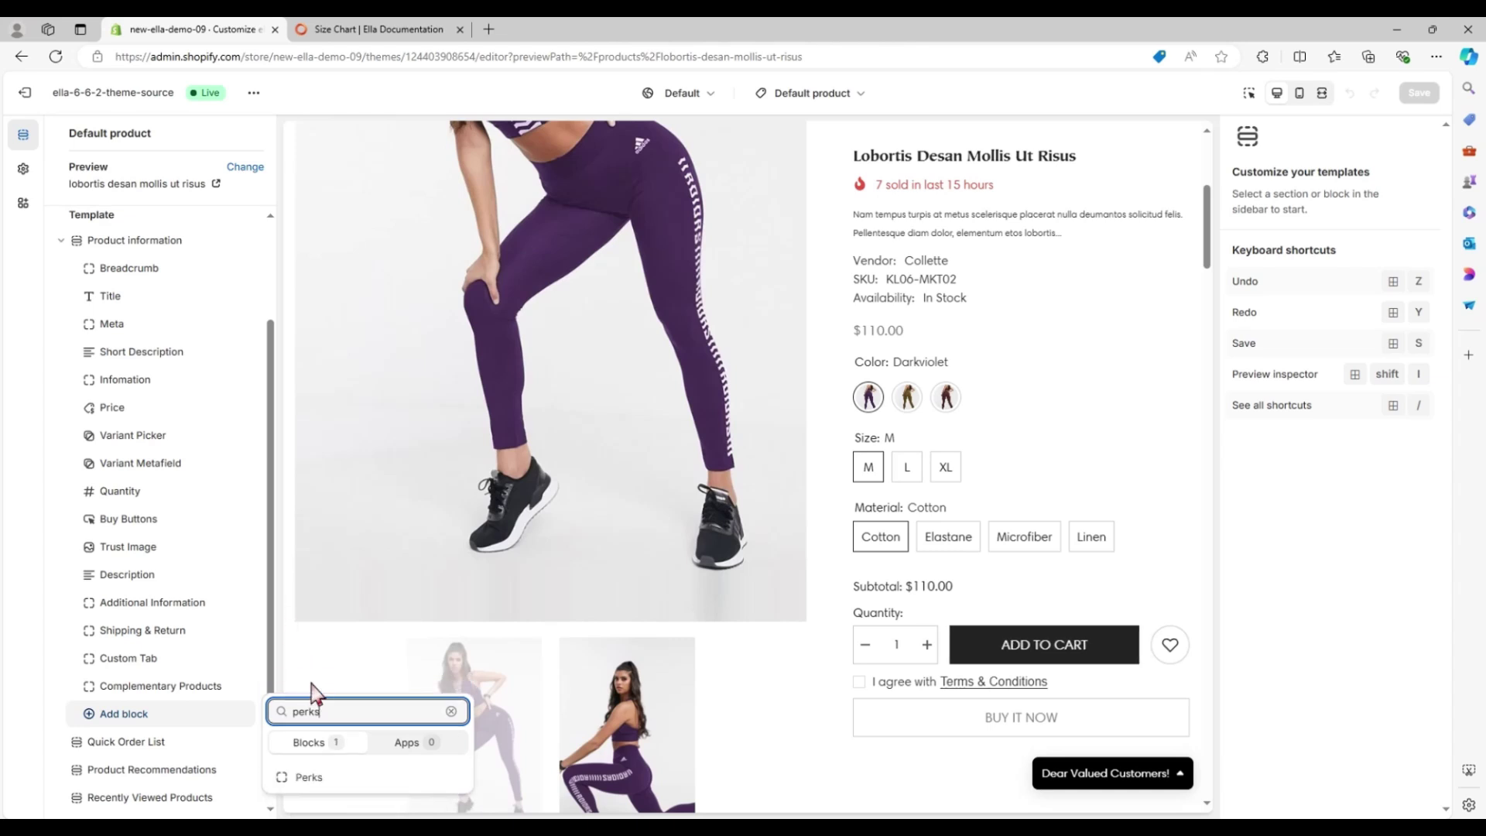
left_click(314, 790)
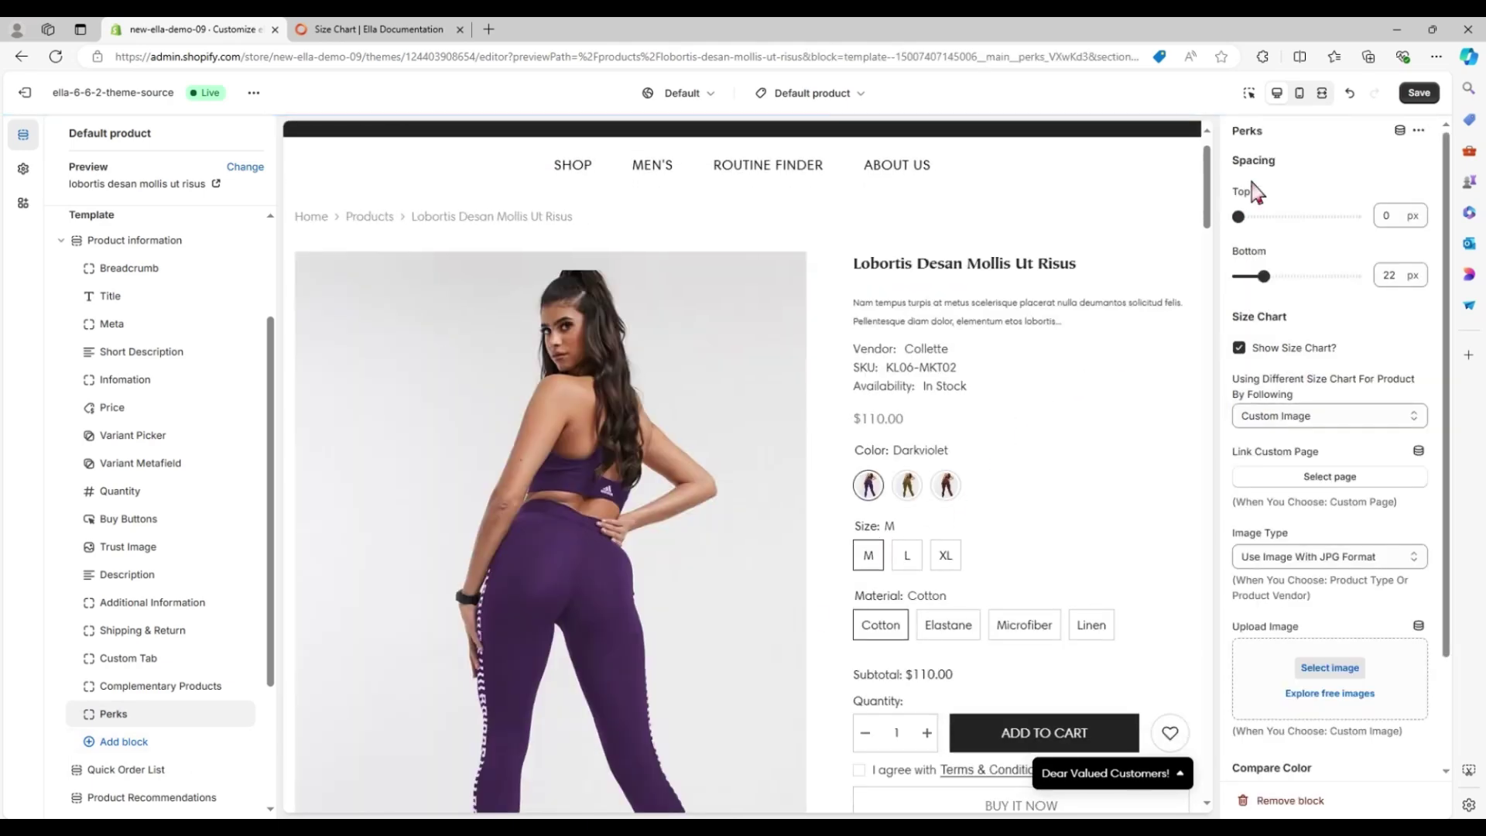
scroll(1277, 383, "down", 1)
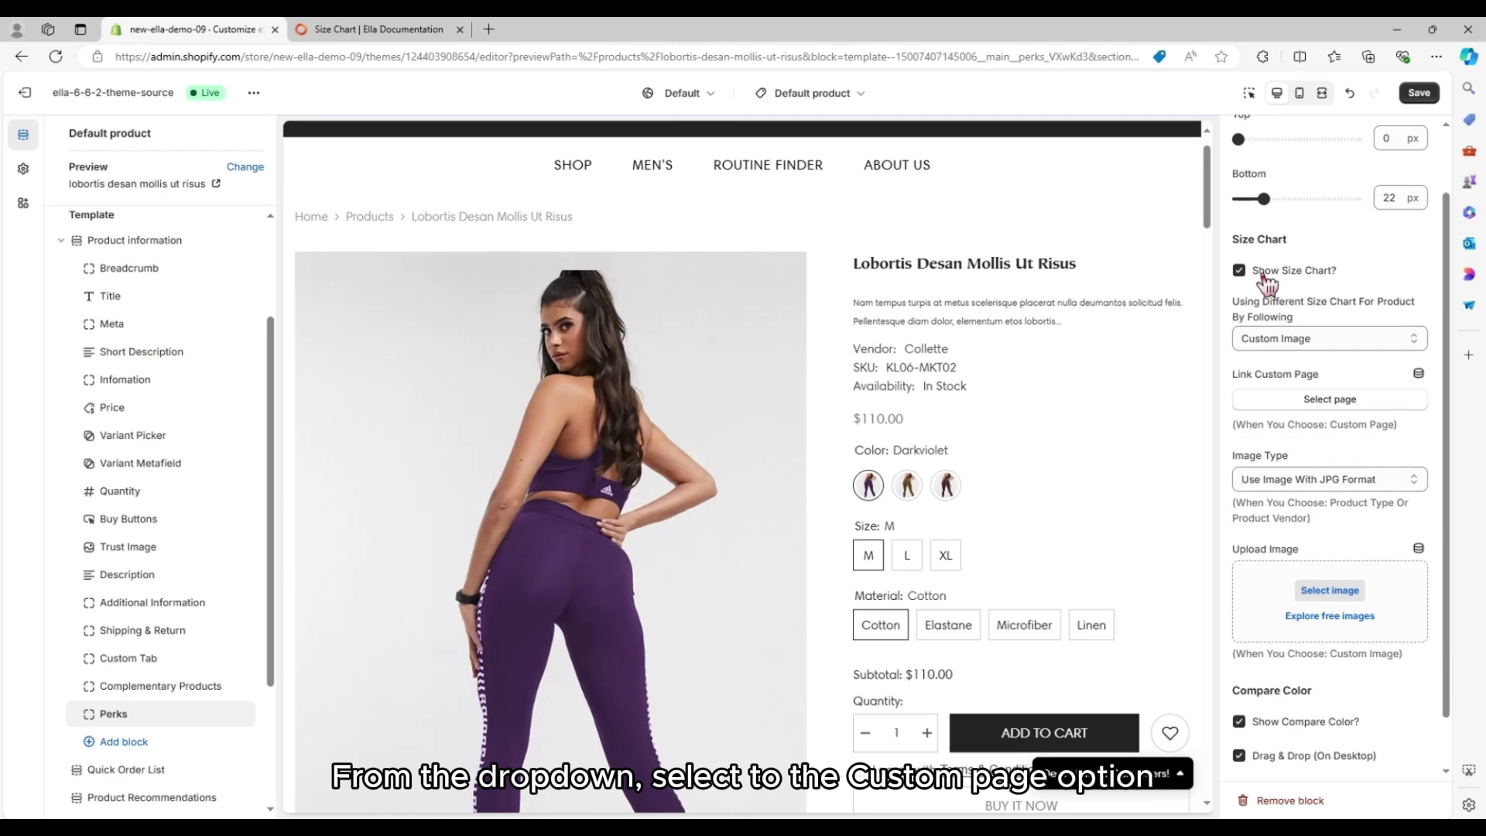
Set the Perks size chart source to Custom Page and link the Size Chart page.
left_click_drag(1233, 302, 1300, 323)
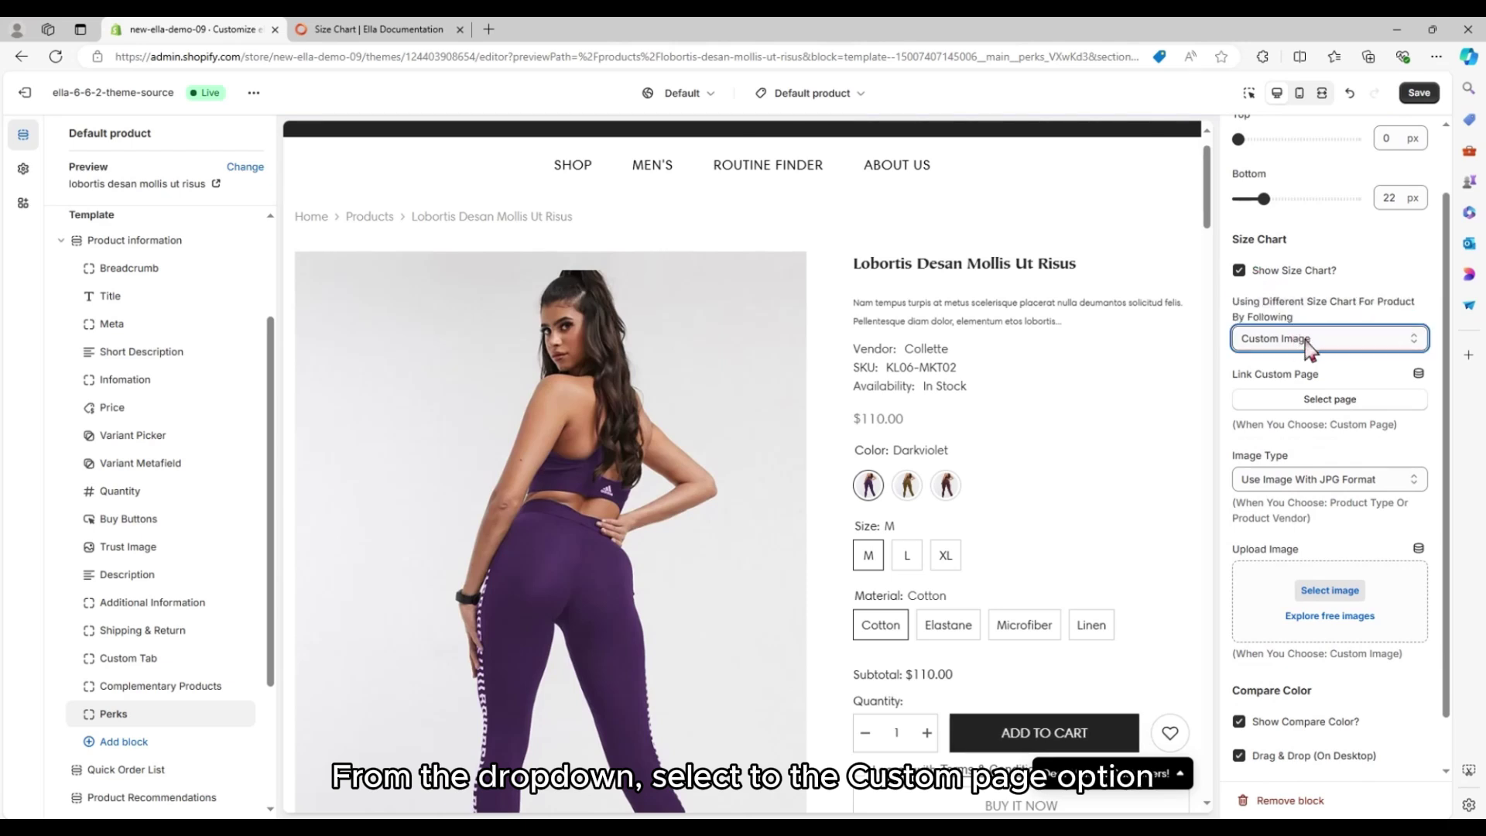
left_click(1306, 338)
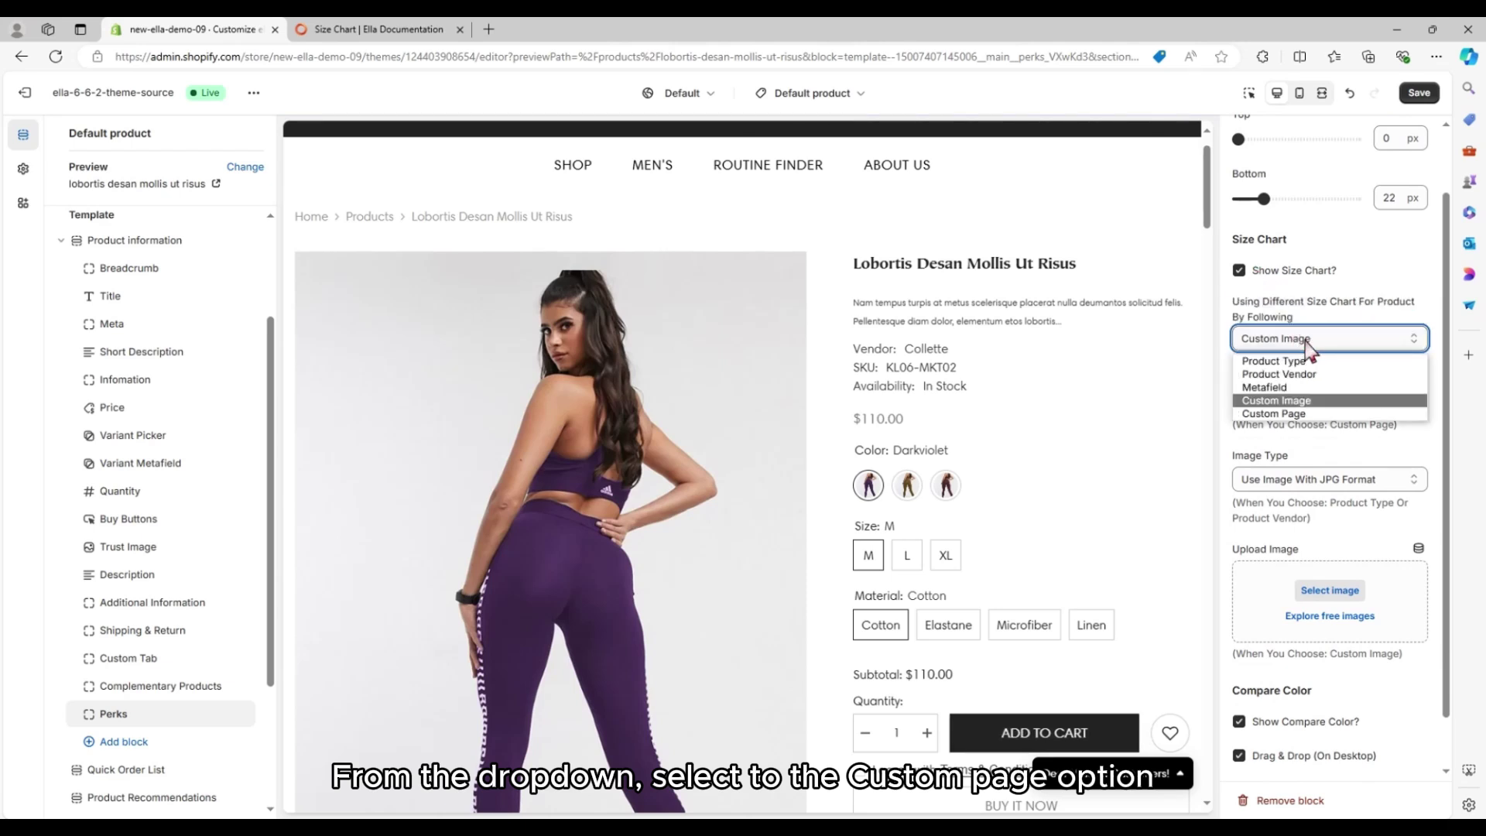
left_click(1316, 415)
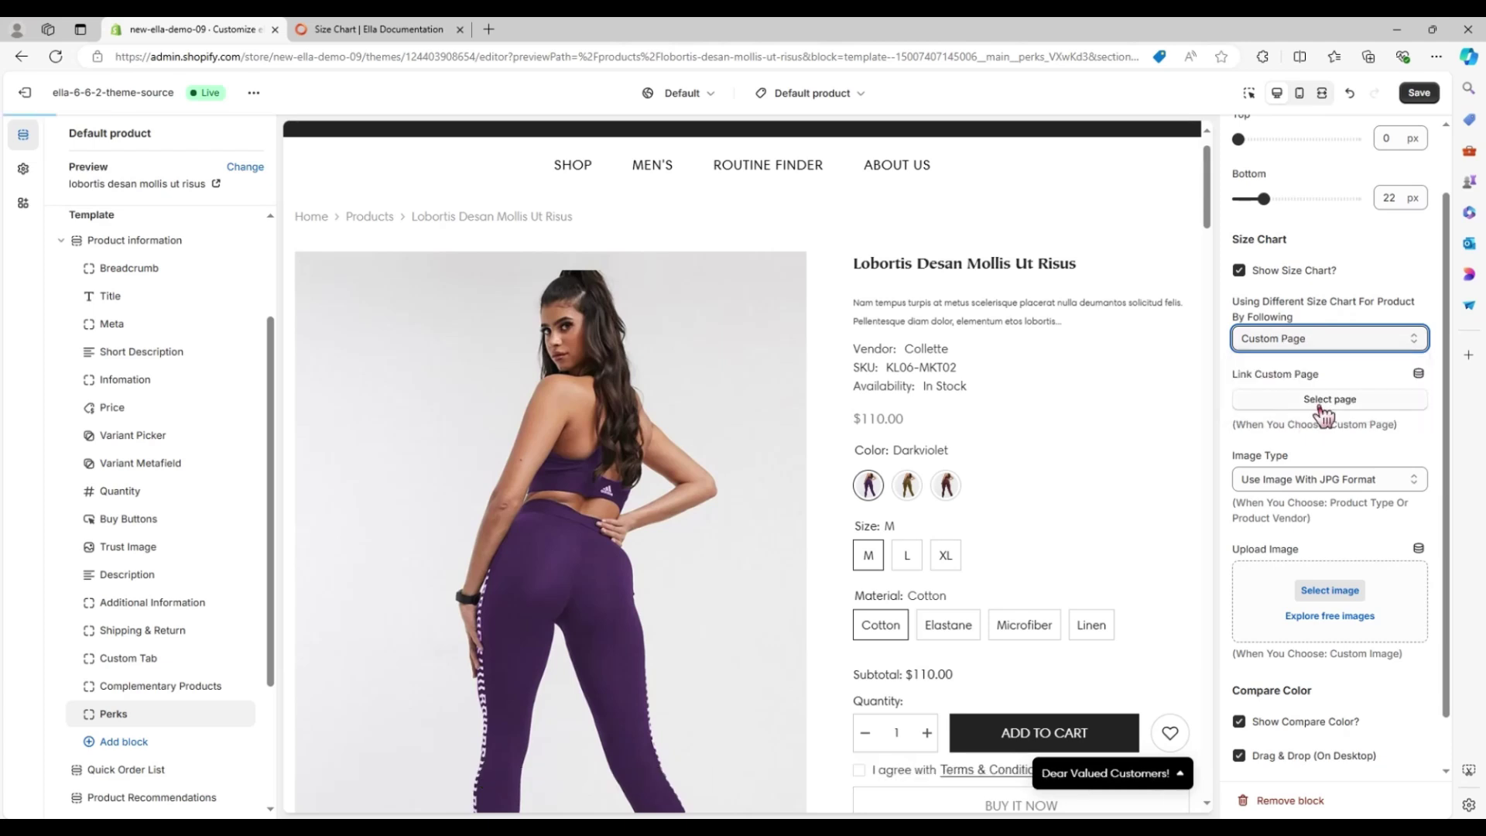
left_click(1327, 405)
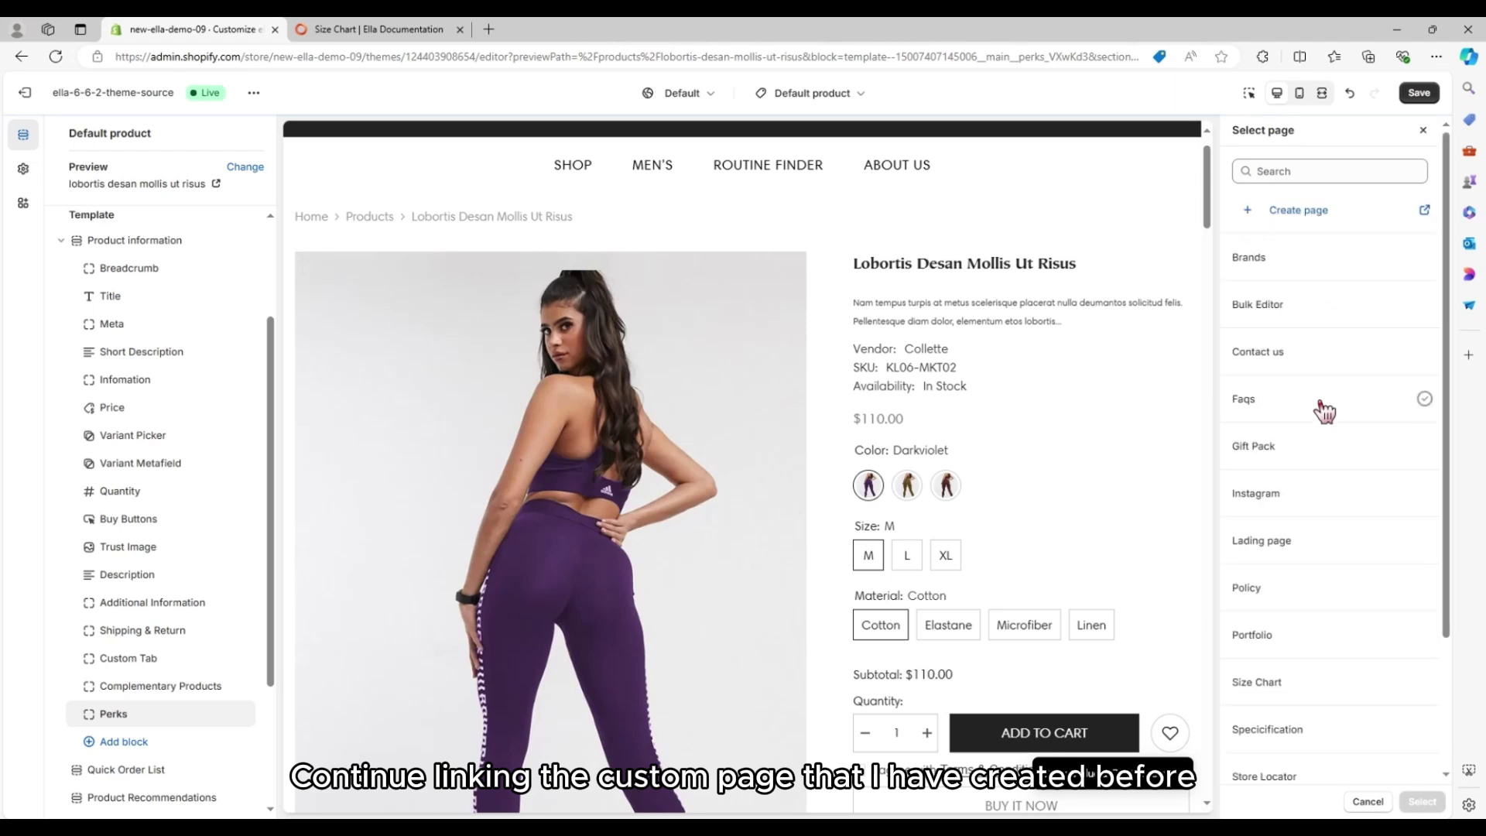
scroll(1312, 465, "down", 3)
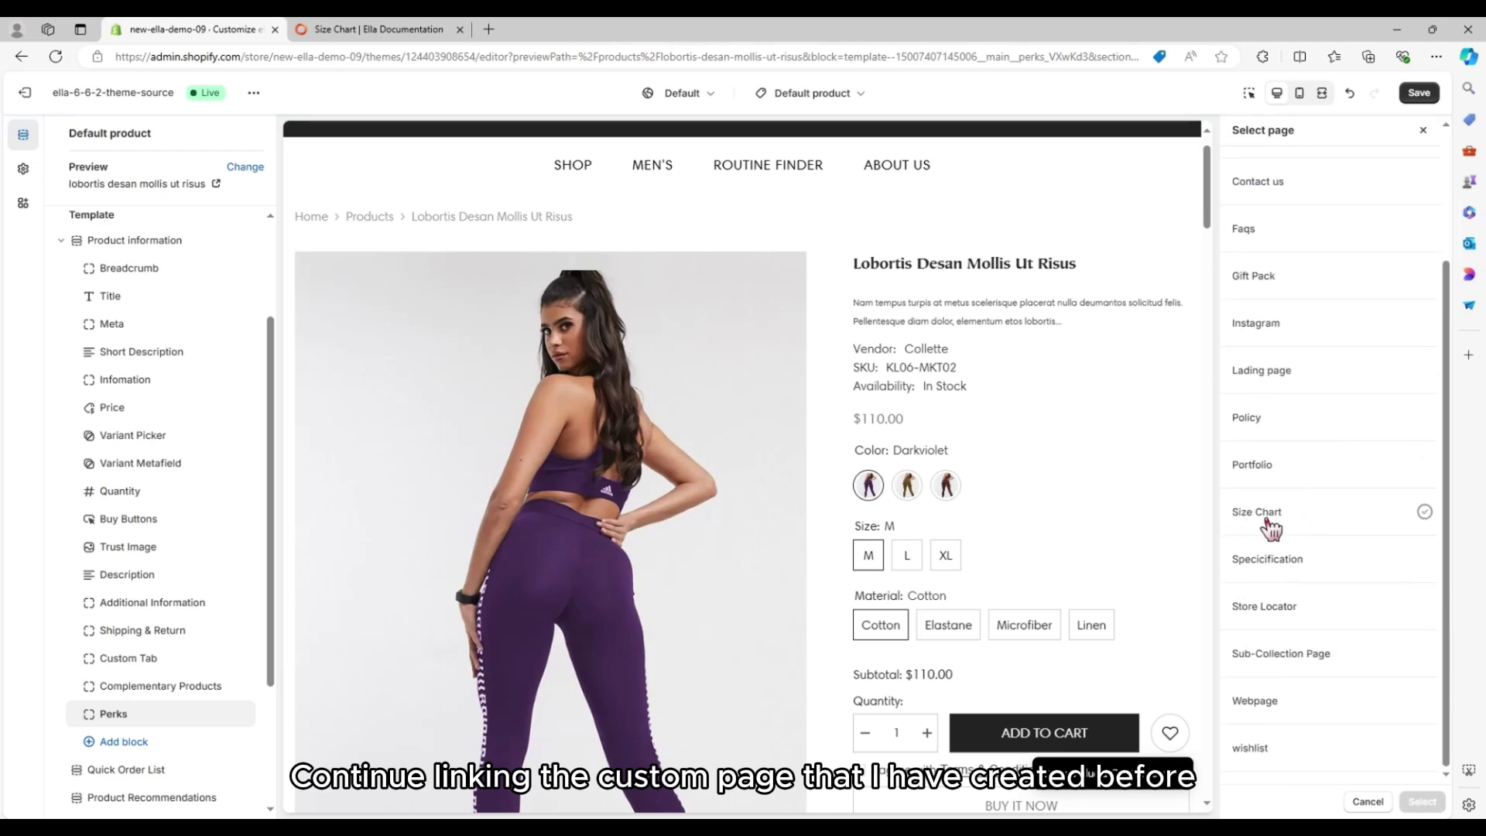
left_click(1271, 518)
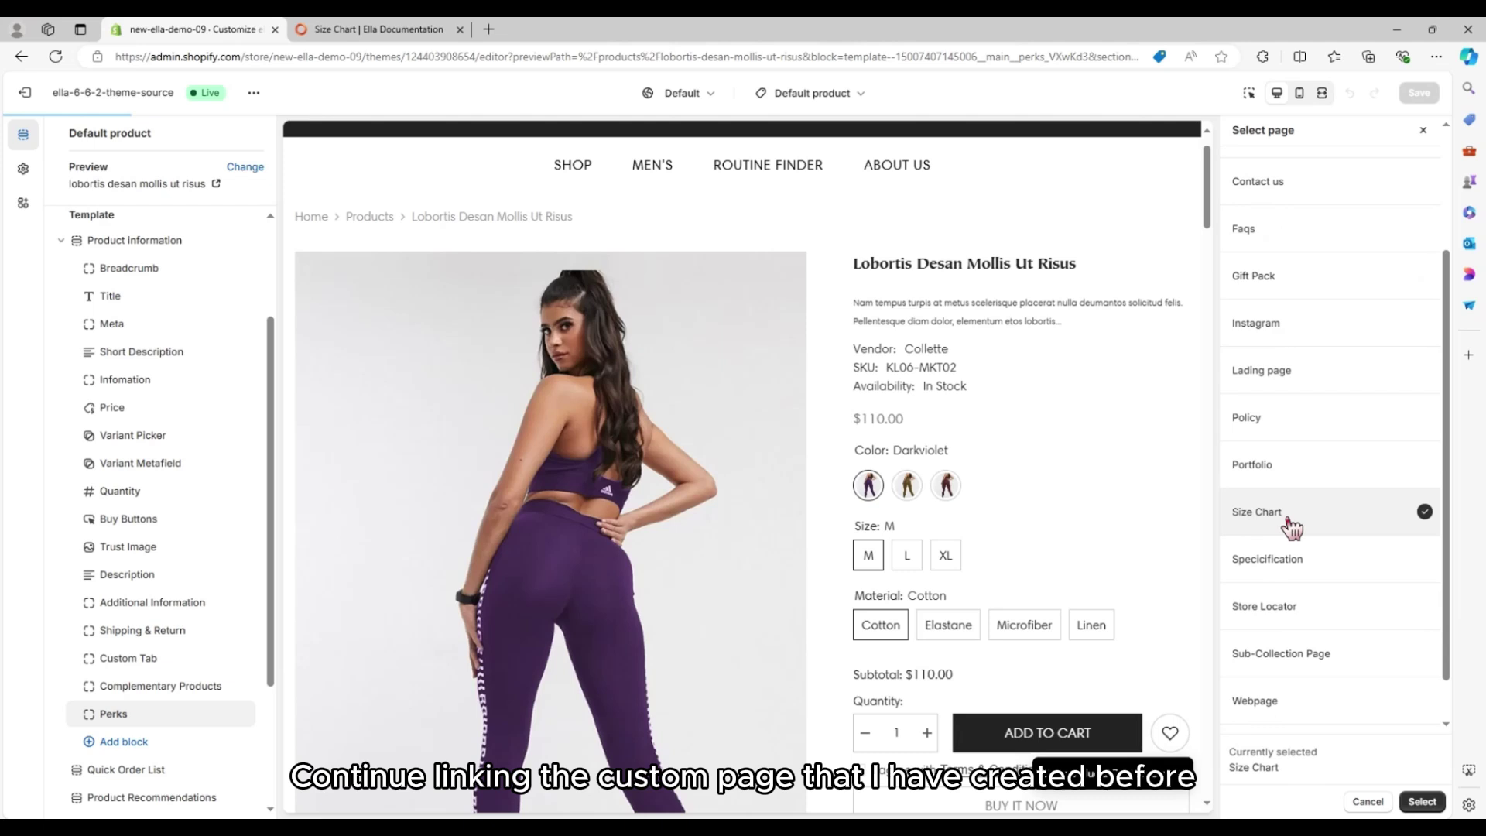
left_click(1425, 801)
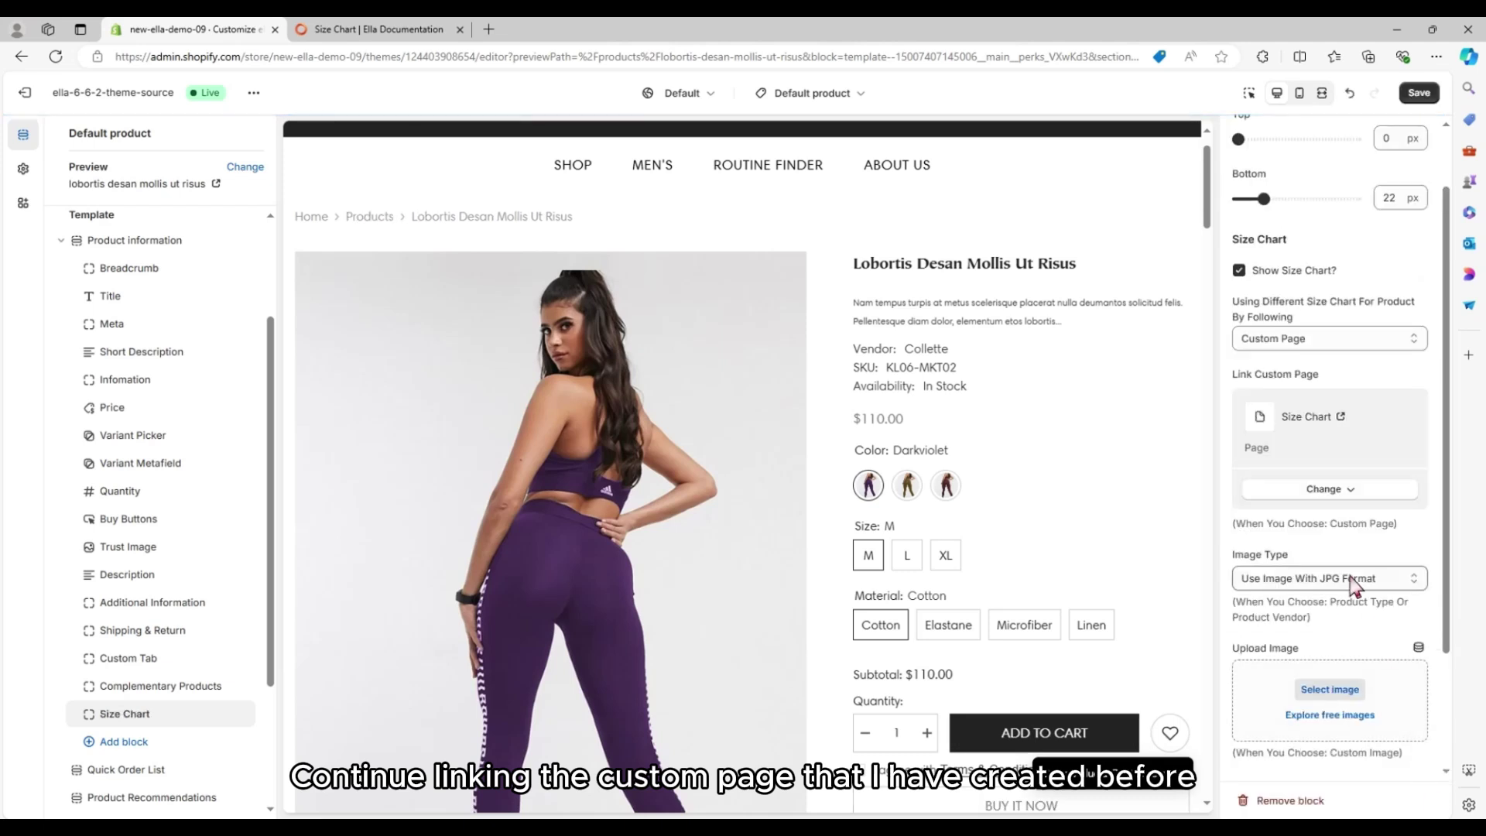
Save the product template and open the Size Guide popup in fullscreen preview.
left_click(1418, 93)
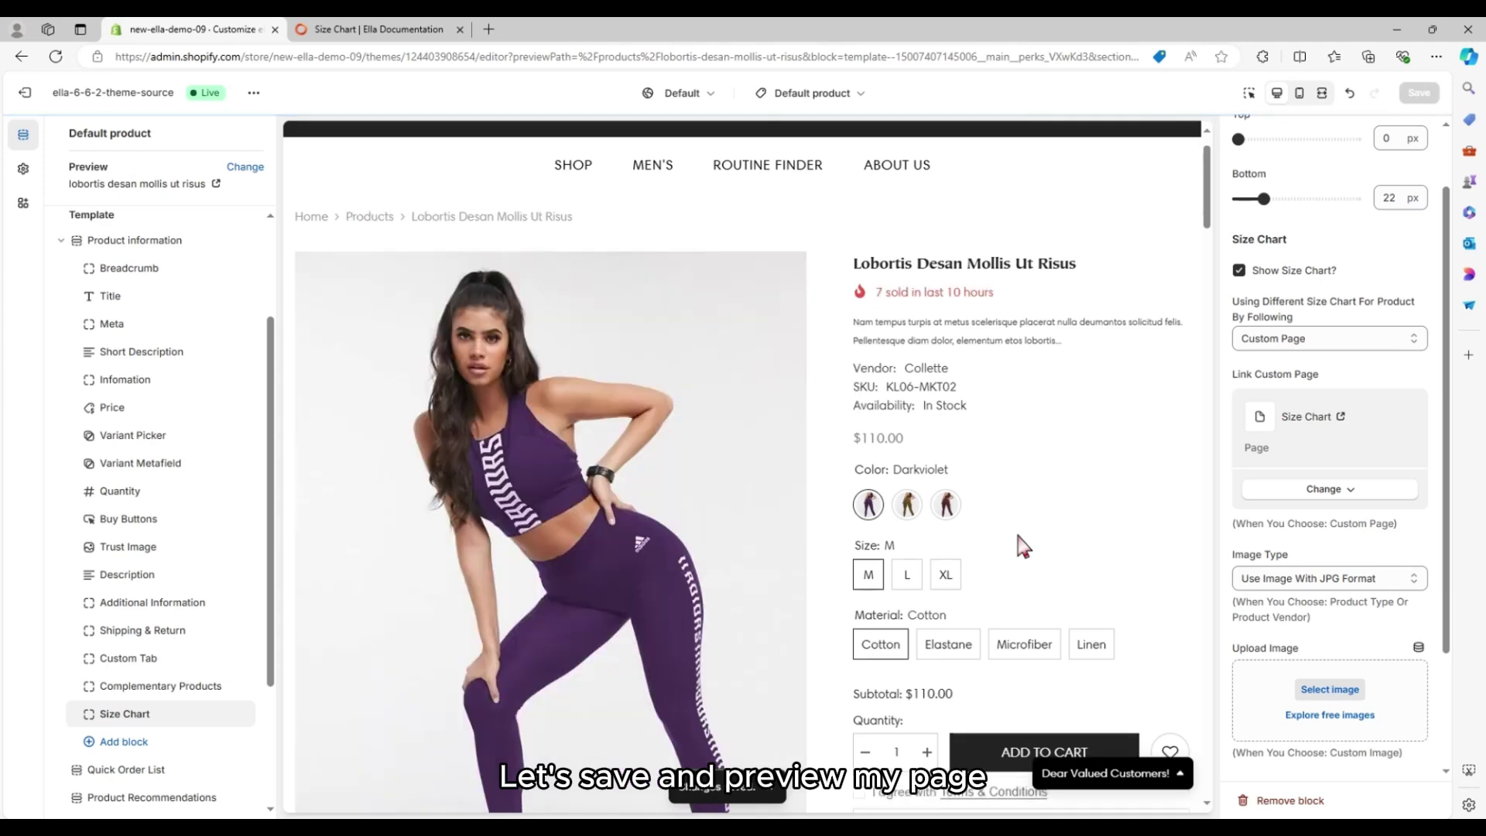
scroll(1022, 546, "down", 1)
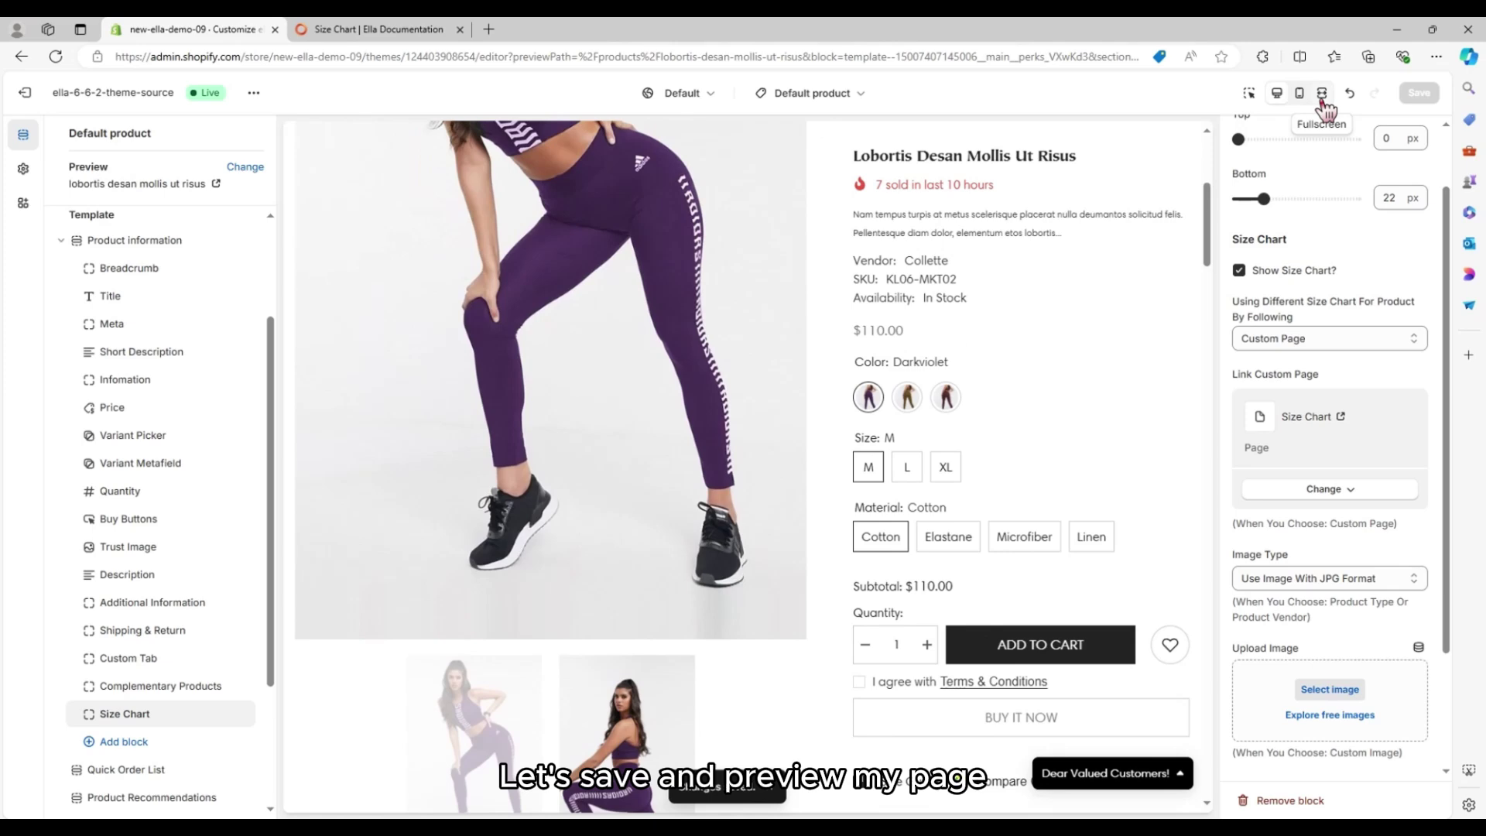
left_click(1327, 96)
scroll(1019, 436, "down", 2)
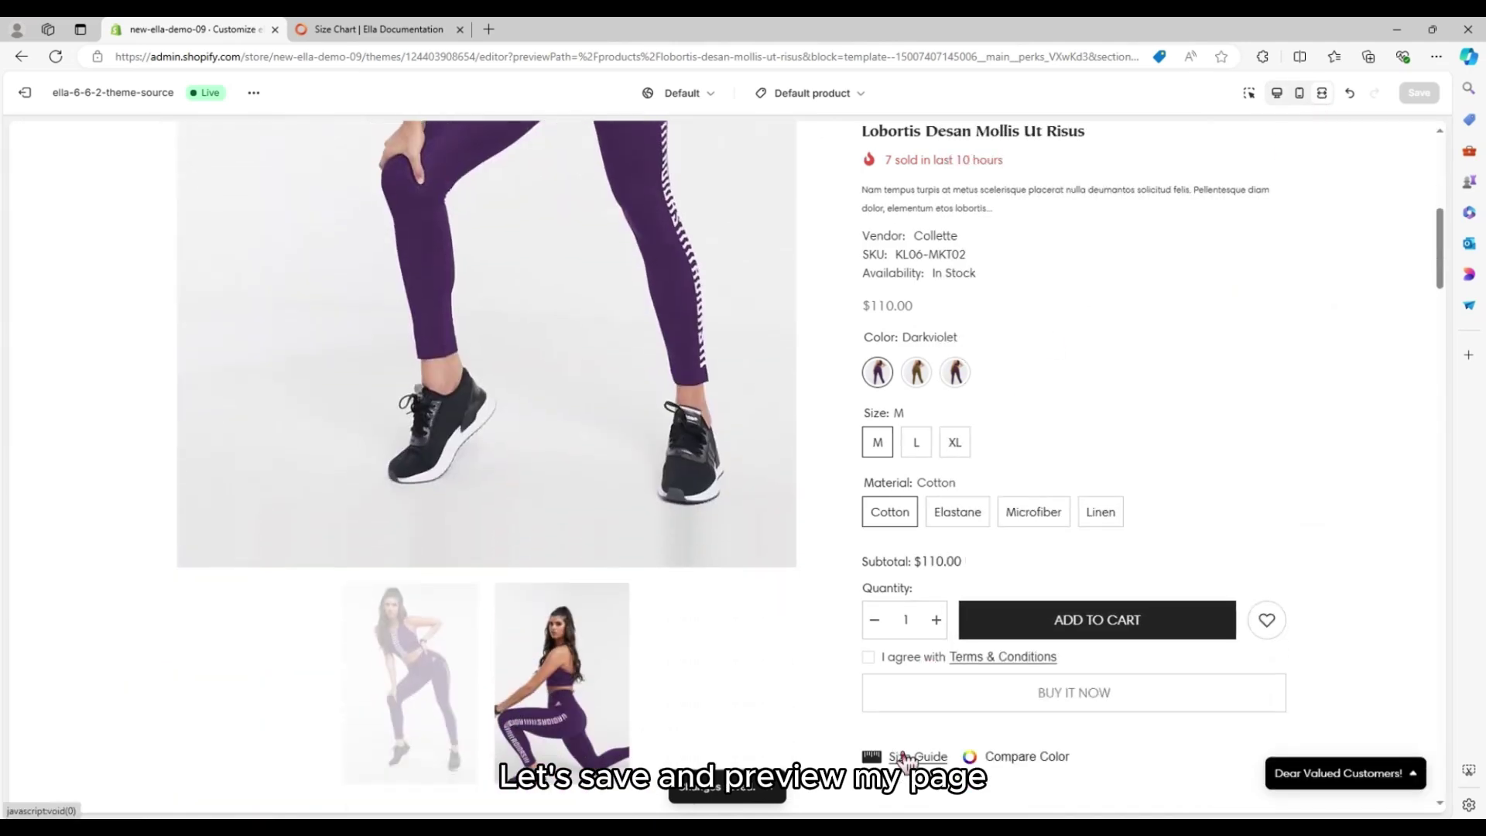
left_click(926, 760)
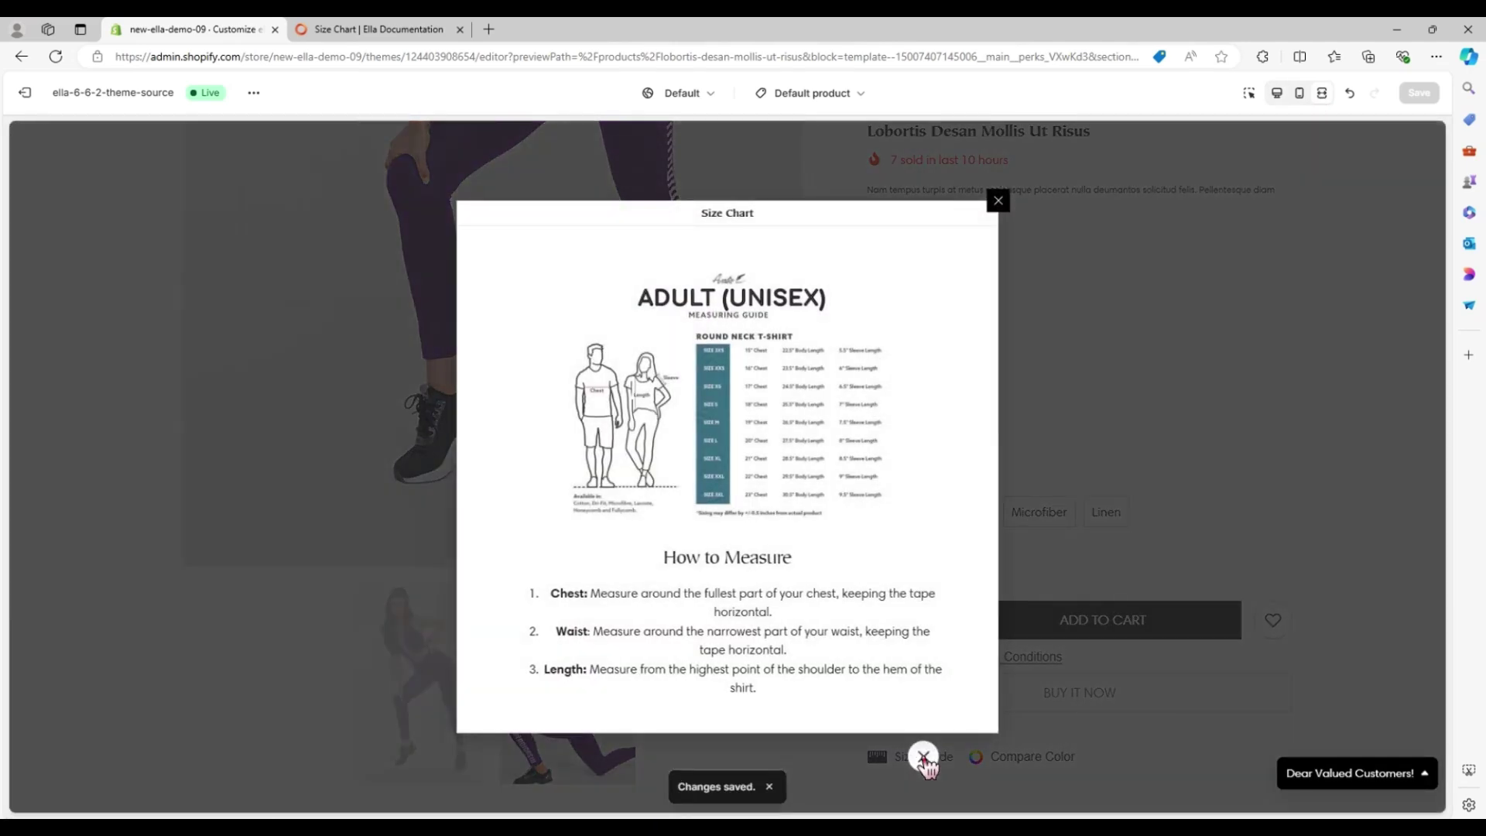